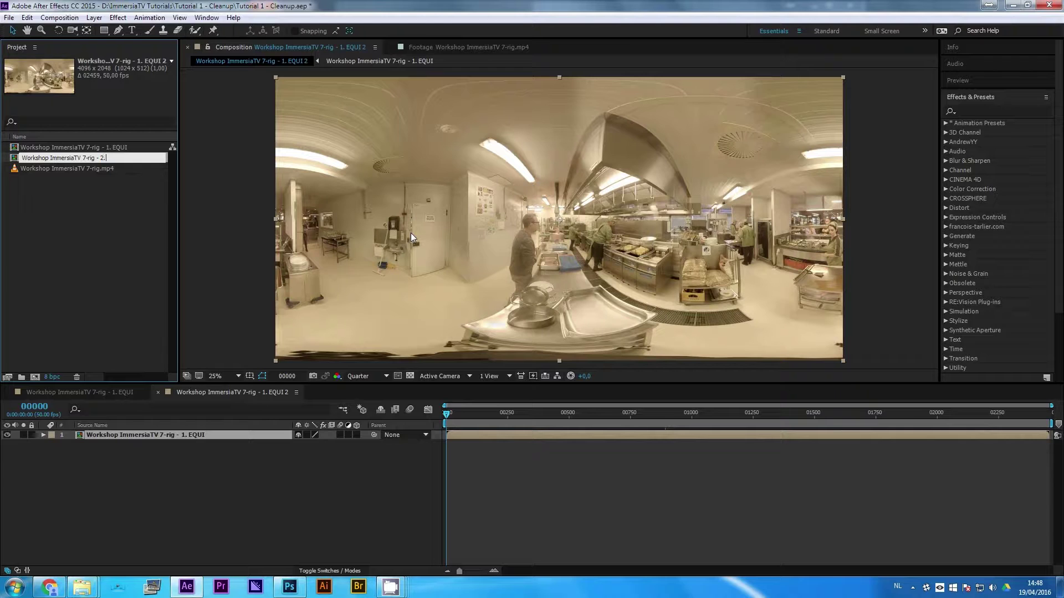
Finish naming the second composition with the suffix 2. CUBEMAP, and nest it in a new composition with the suffix 3. EQUI FINAL.
key(Return)
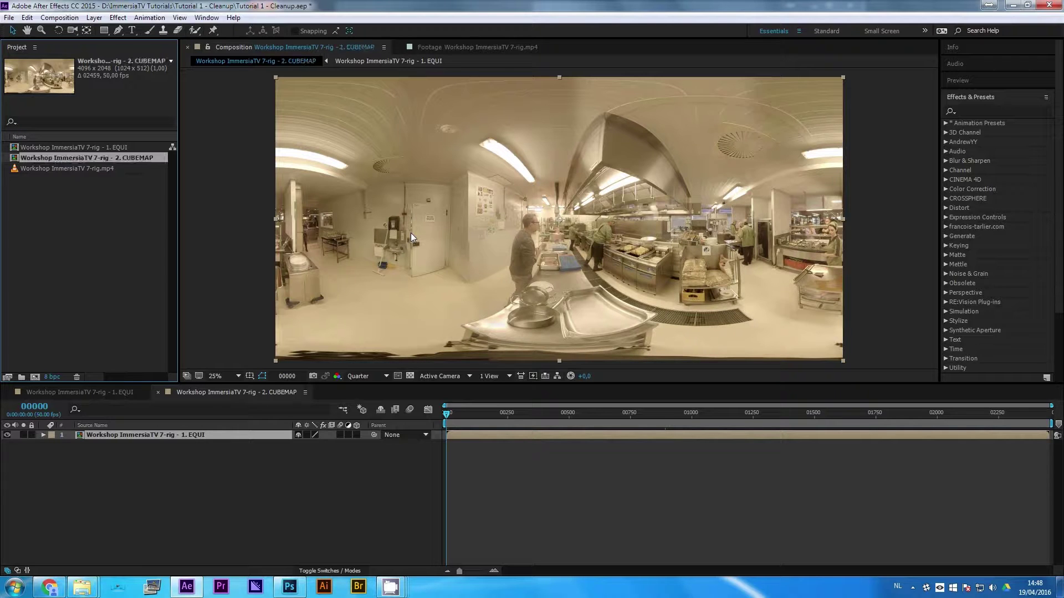
click(17, 176)
click(15, 161)
drag(14, 161, 34, 377)
drag(32, 375, 32, 375)
key(Return)
text(3. EQUI FINAL)
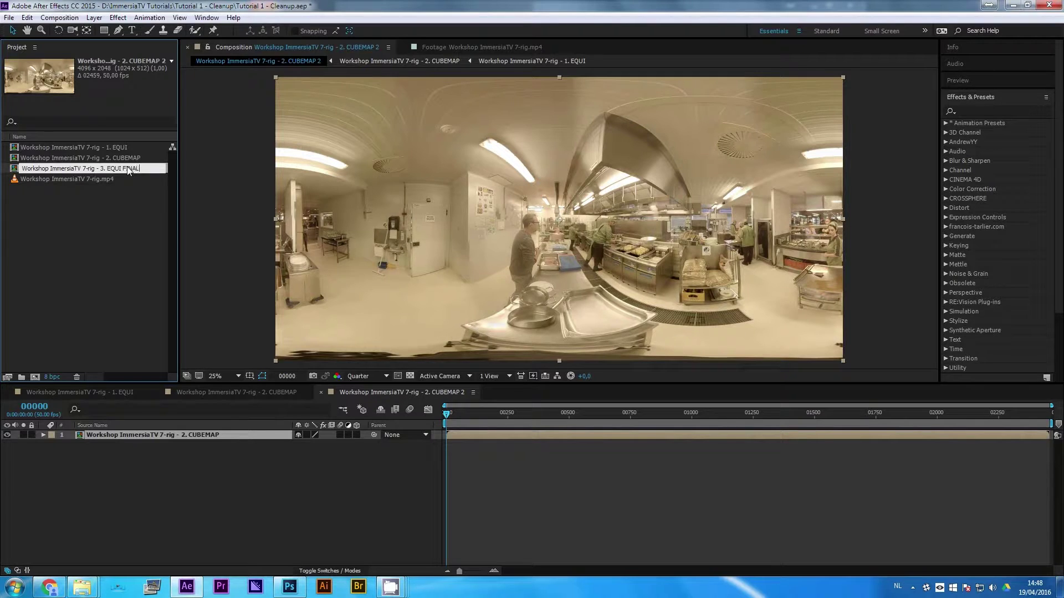
key(Return)
Create a new composition from the 3. EQUI FINAL composition and rename it with the suffix 4. PREVIEW.
drag(11, 171, 37, 374)
key(Return)
key(End)
key(ctrl+shift+Left)
key(ctrl+shift+Left)
key(ctrl+shift+Left)
key(ctrl+shift+Left)
text(4. PREVIEW)
key(Return)
click(114, 244)
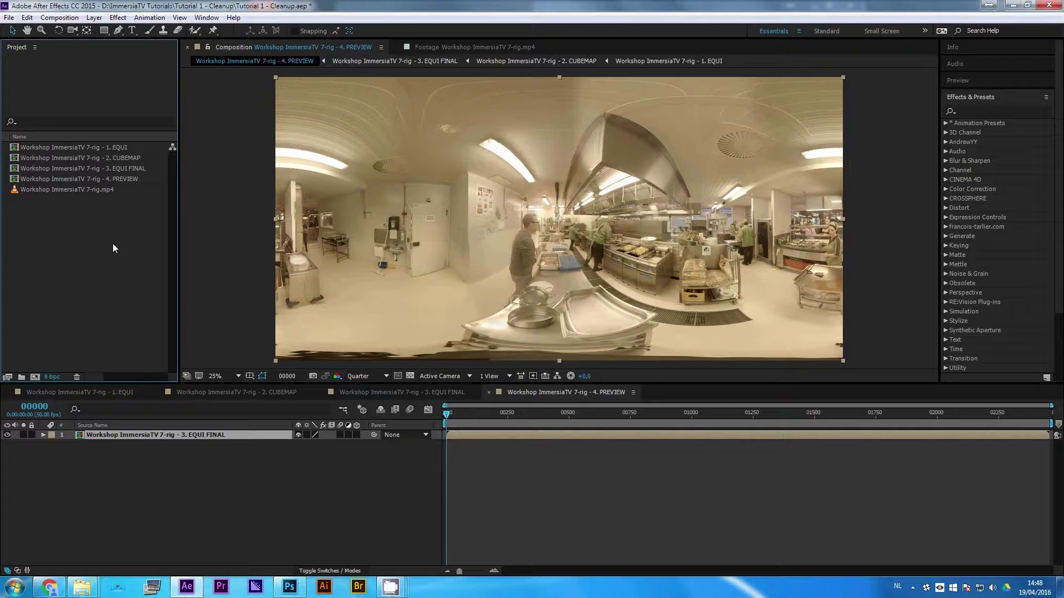
Open the 2. CUBEMAP composition and apply the Mettle SkyBox Converter effect to its 1. EQUI layer.
double_click(114, 159)
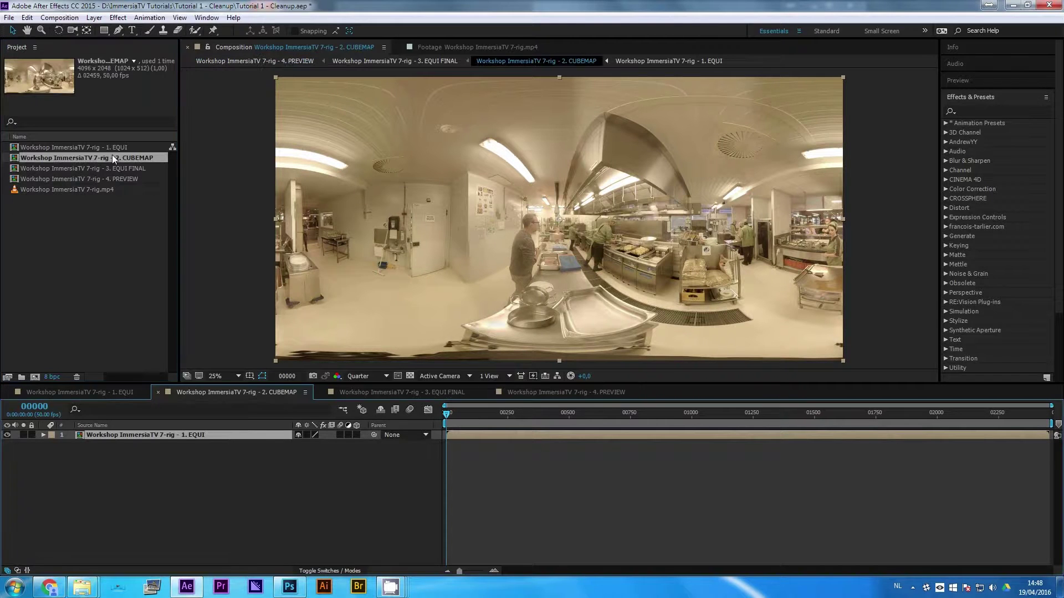
click(1025, 111)
text(mettle)
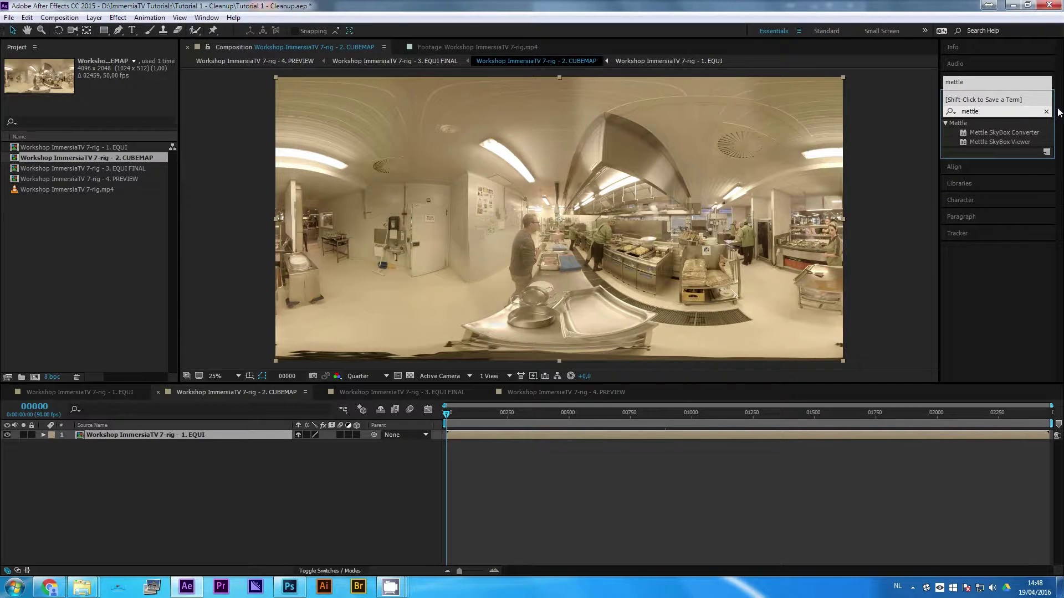
click(973, 136)
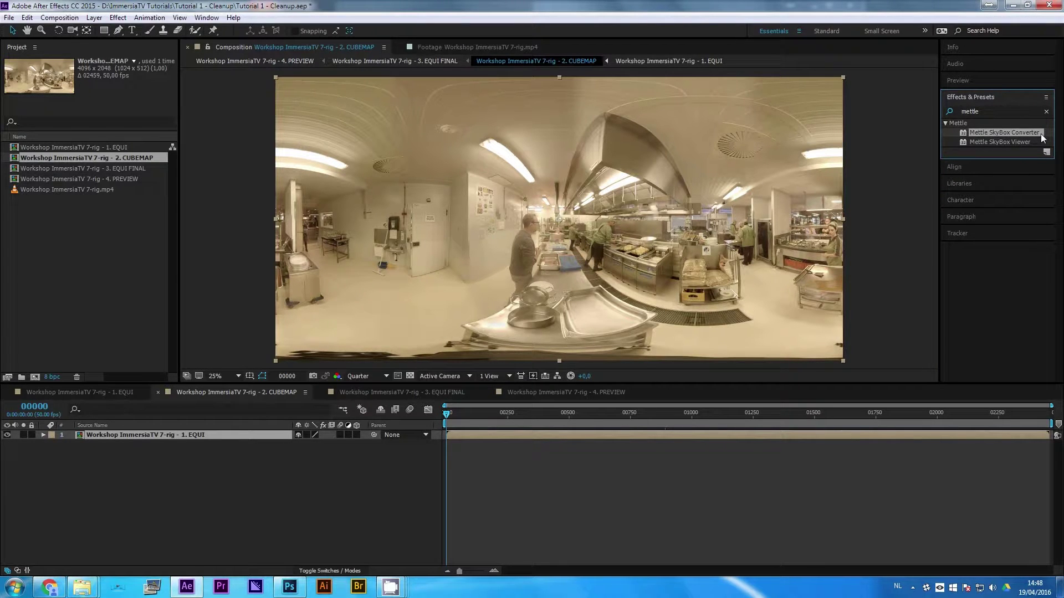
drag(962, 131, 204, 434)
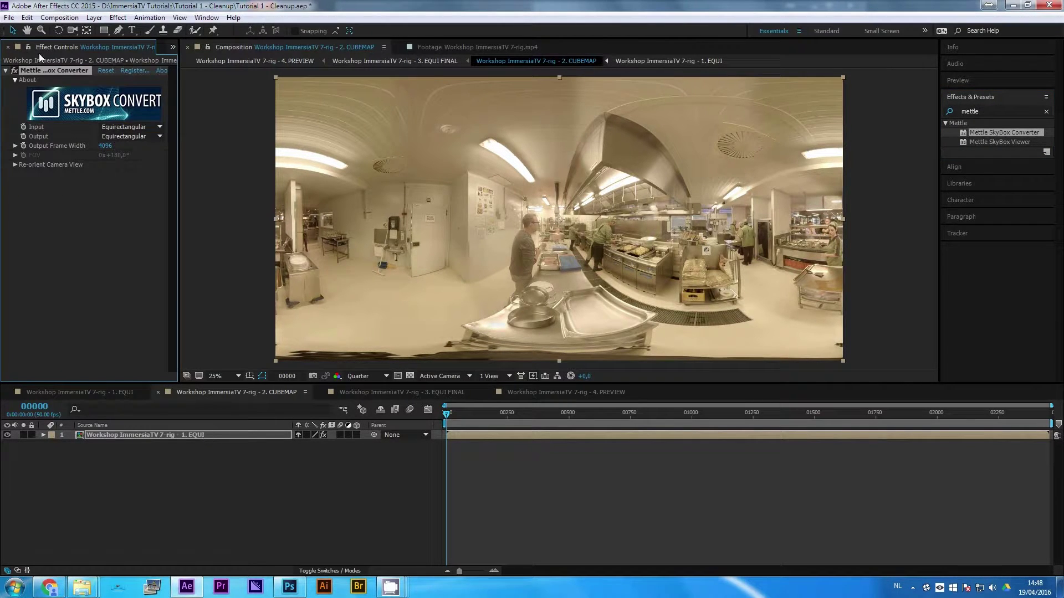
Dock the effect controls between the project and composition views, widen them, and fit the composition in its viewer.
drag(37, 46, 205, 136)
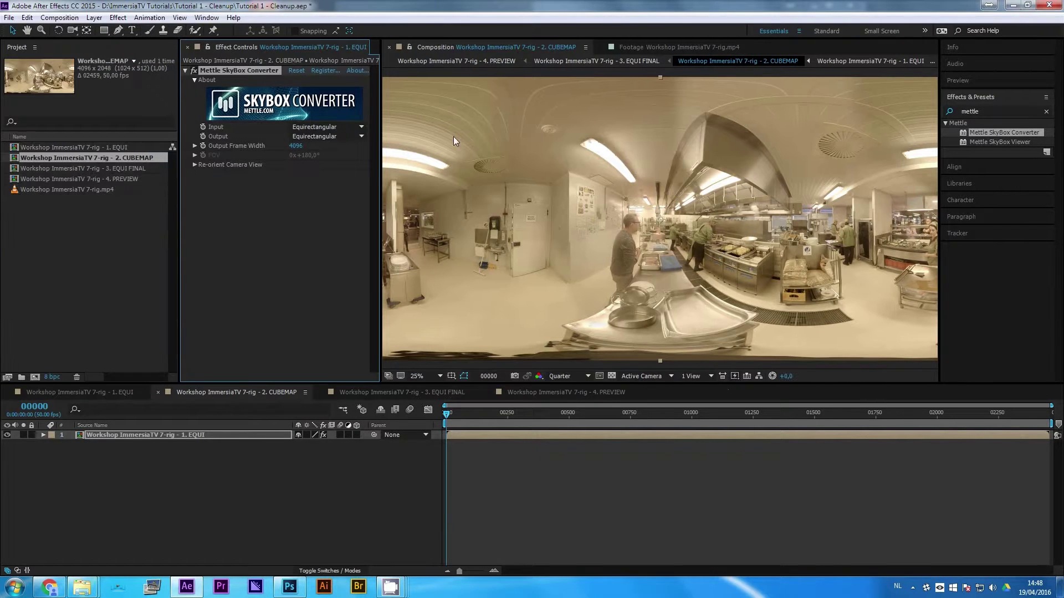
drag(380, 155, 450, 159)
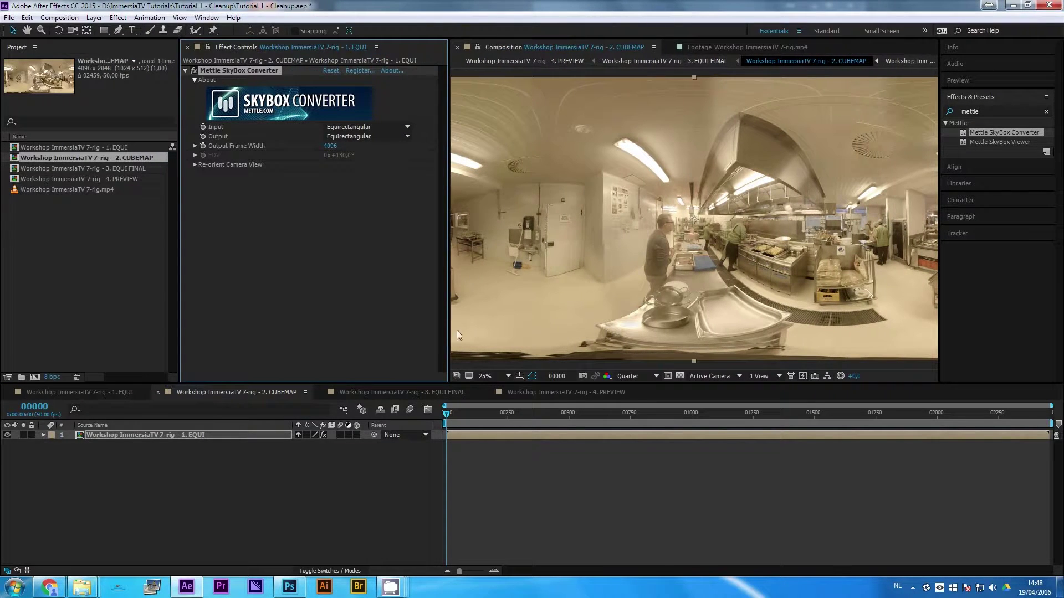
click(500, 377)
click(500, 177)
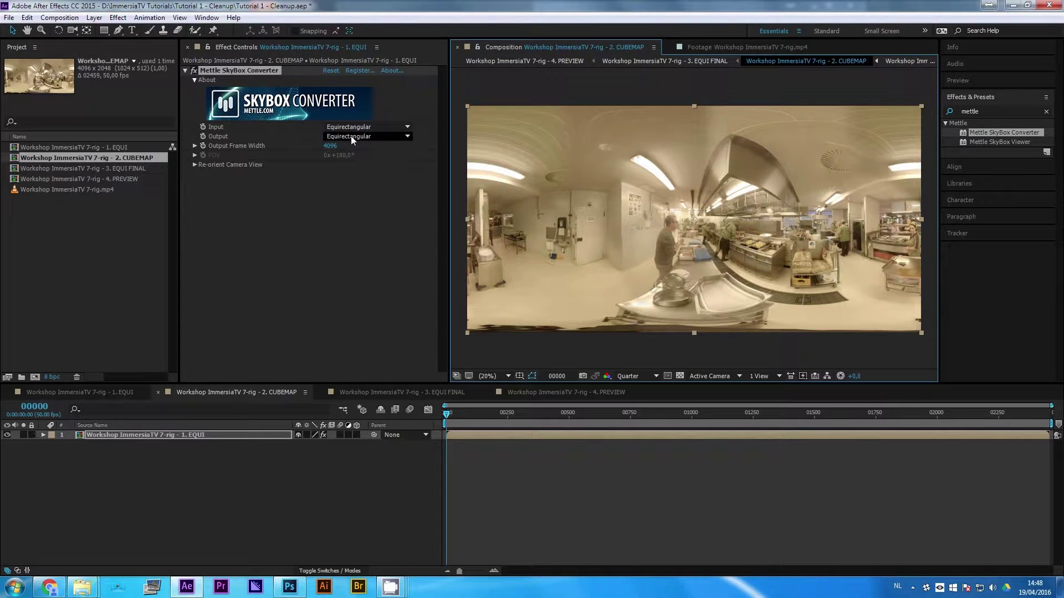
Set the SkyBox Converter's output to Cube-map in the 2. CUBEMAP composition.
click(408, 137)
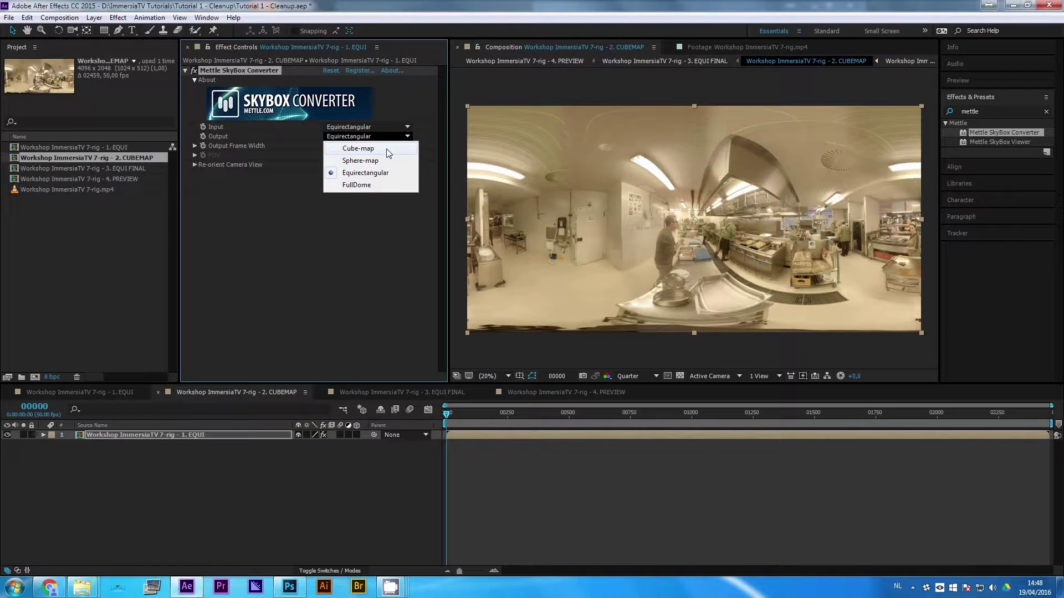
click(387, 149)
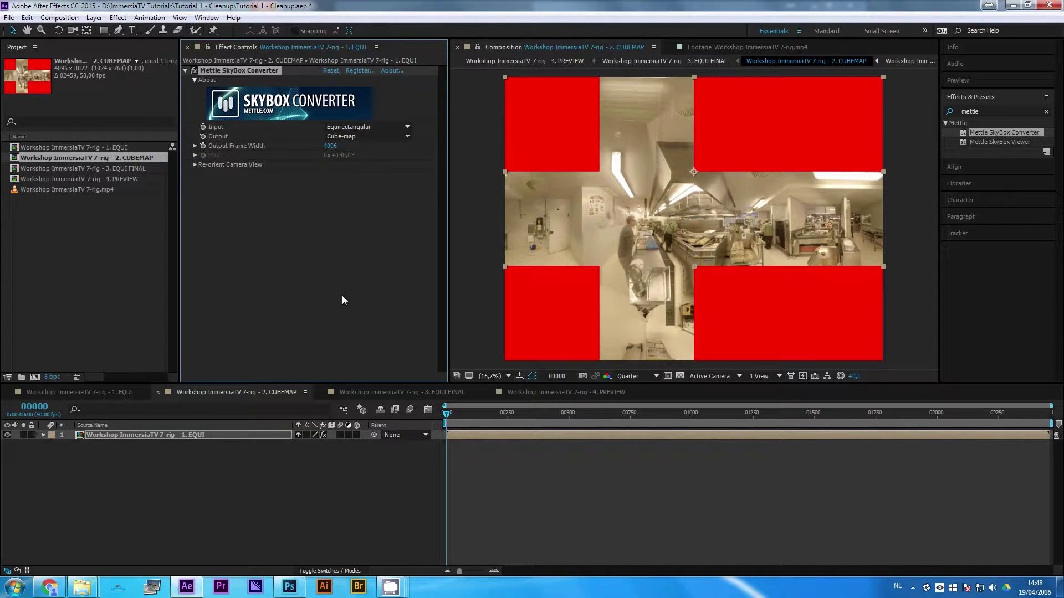
click(112, 262)
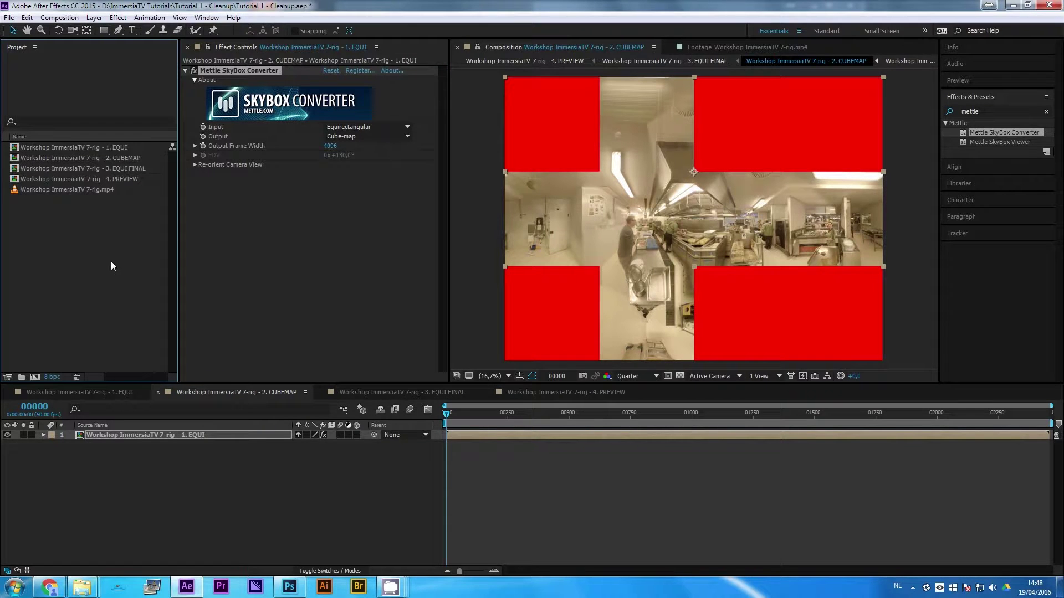
In the 3. EQUI FINAL composition, apply Mettle SkyBox Converter to the cubemap layer with Cube-map input, and save the project.
double_click(107, 171)
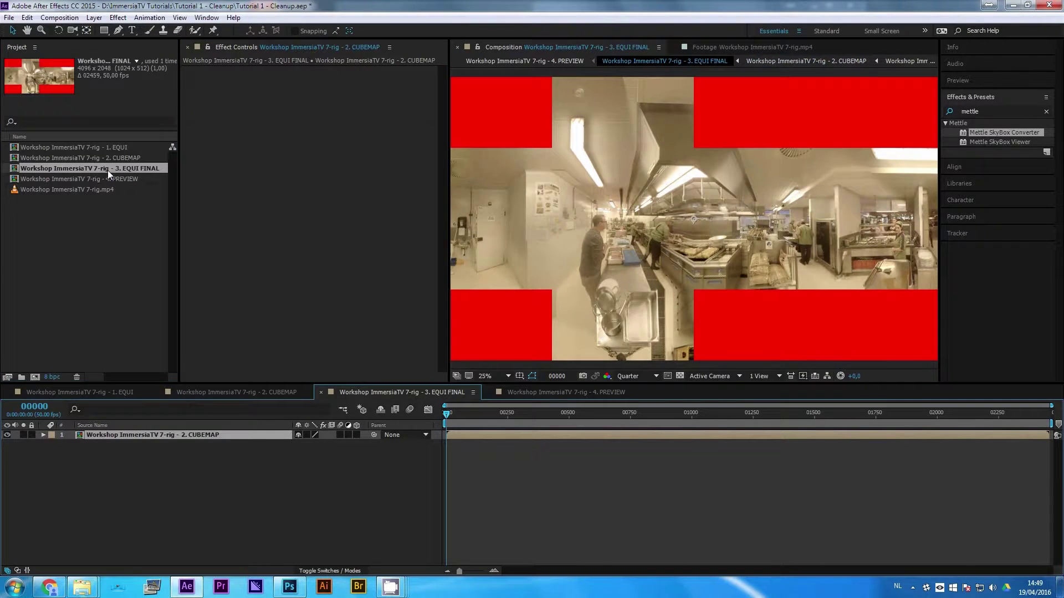
drag(1010, 133, 209, 435)
click(371, 127)
click(373, 131)
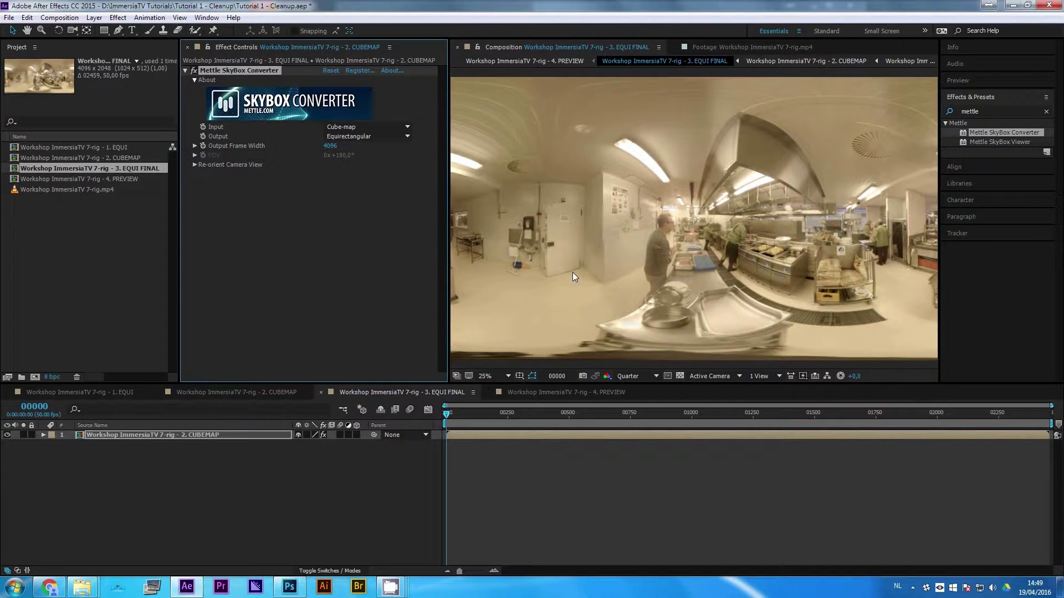
key(comma)
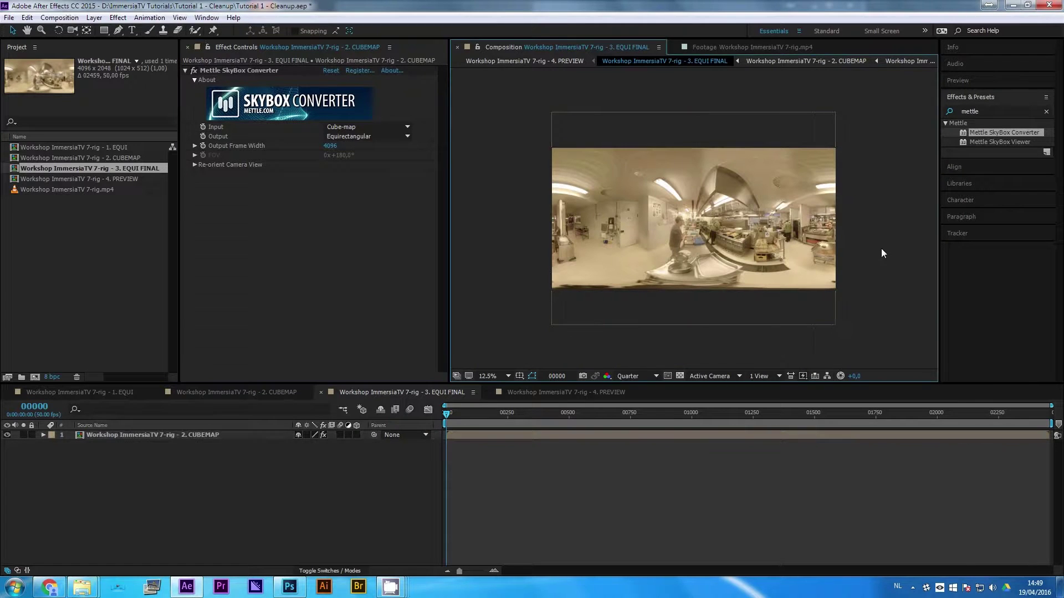
click(239, 392)
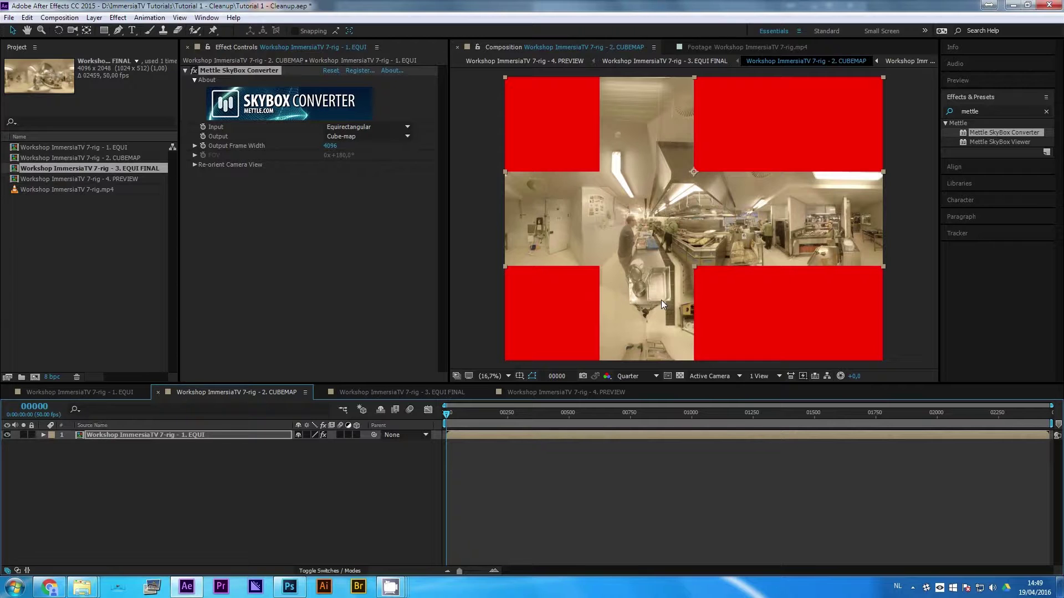
key(ctrl+s)
Open the 4. PREVIEW composition and add a one-node camera with the default settings.
double_click(123, 178)
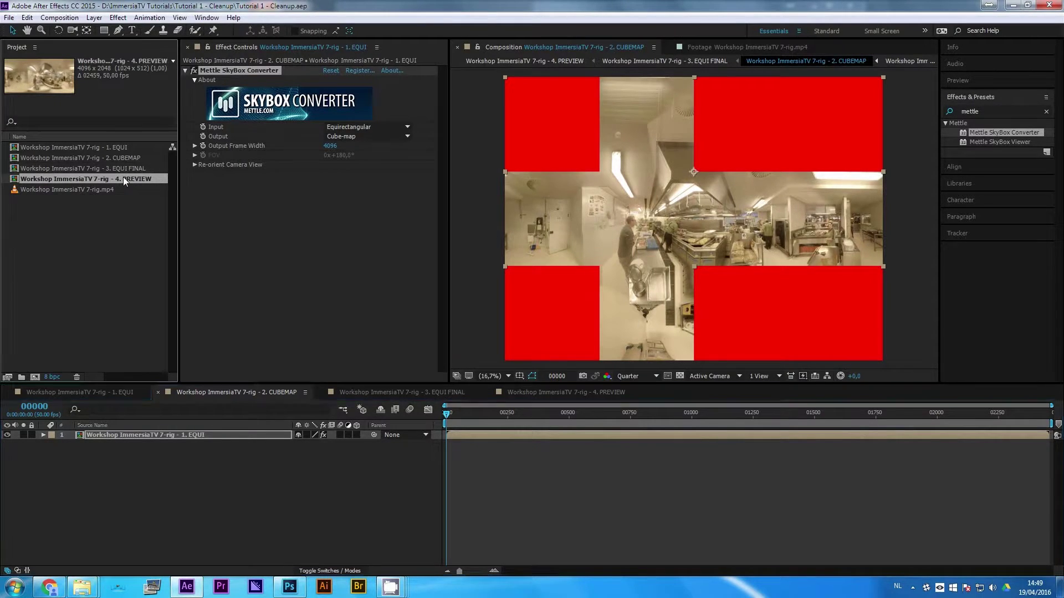
click(164, 501)
right_click(153, 459)
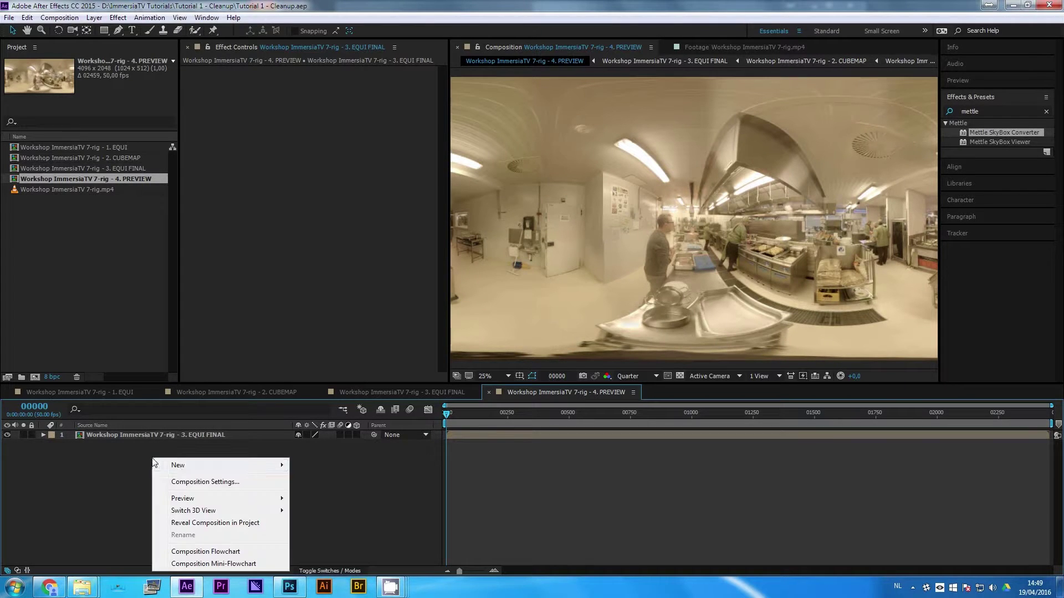
mouse_move(188, 470)
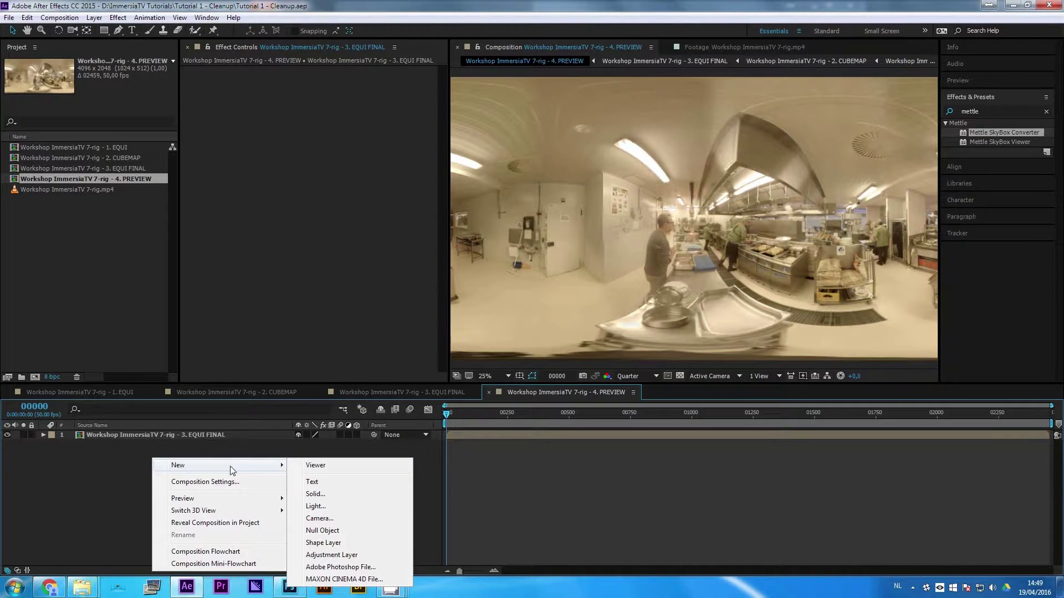
click(328, 518)
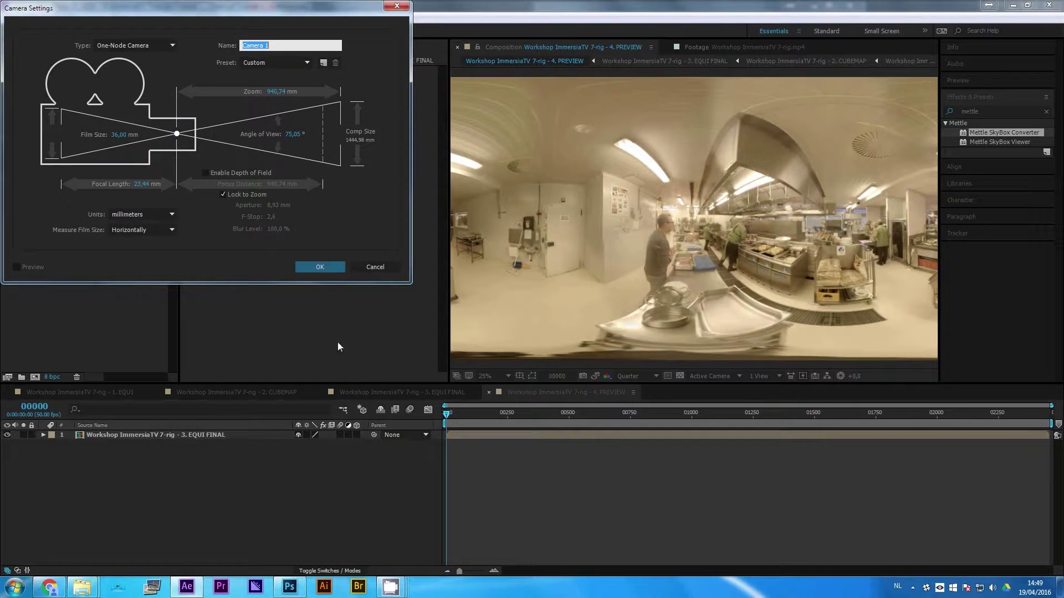
click(325, 267)
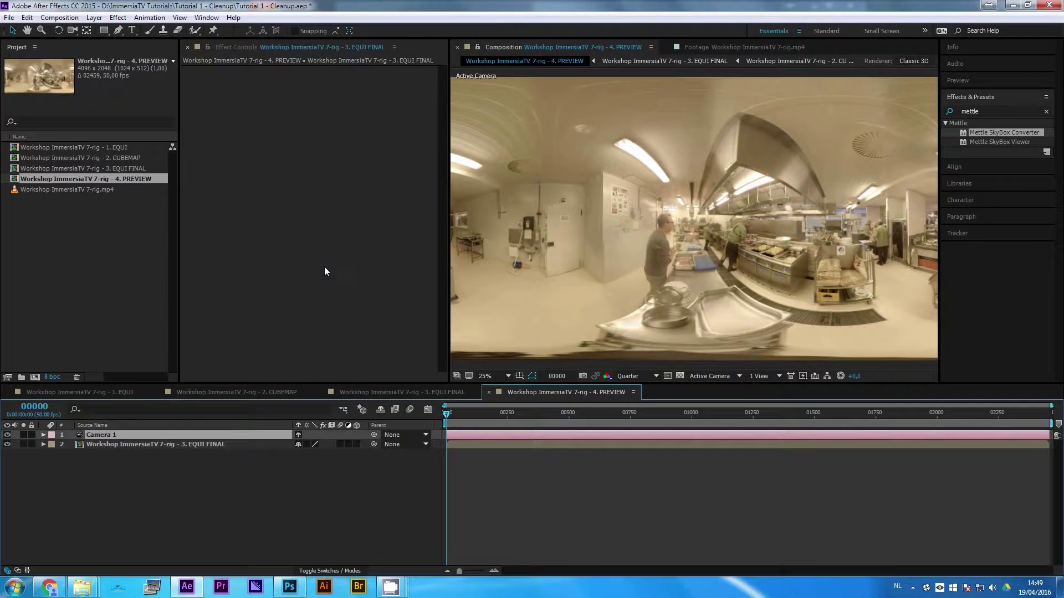
Find the CC Environment effect and apply it to the 3. EQUI FINAL layer in the preview composition.
click(229, 444)
click(984, 111)
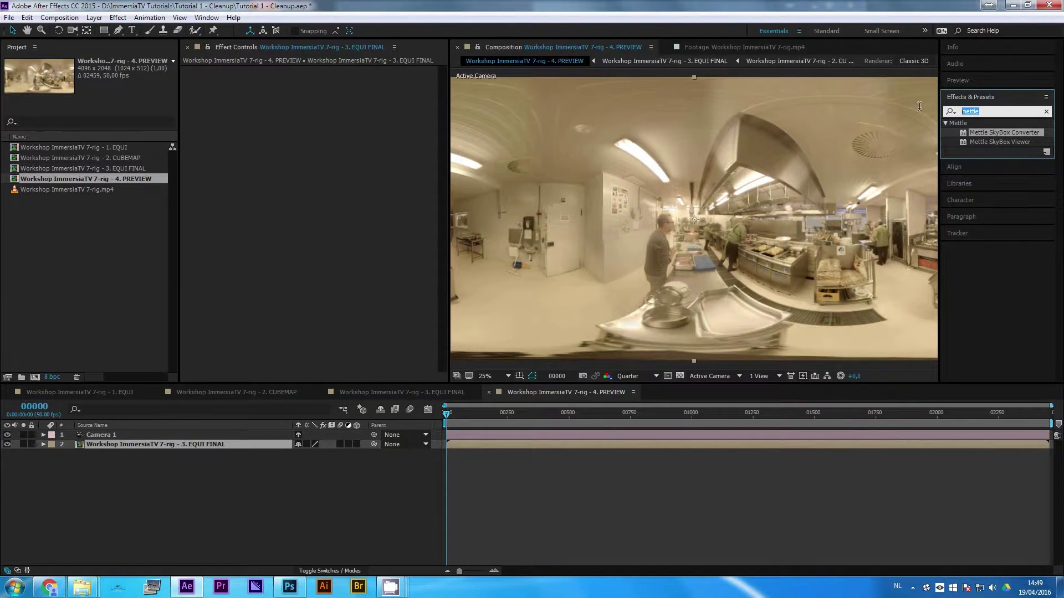
text(environ)
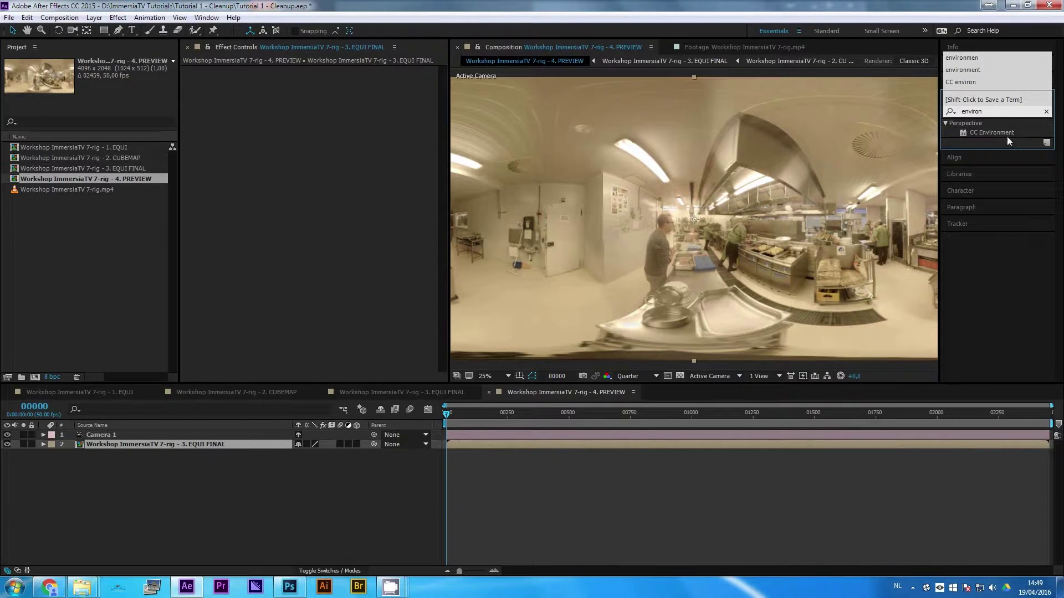
click(986, 133)
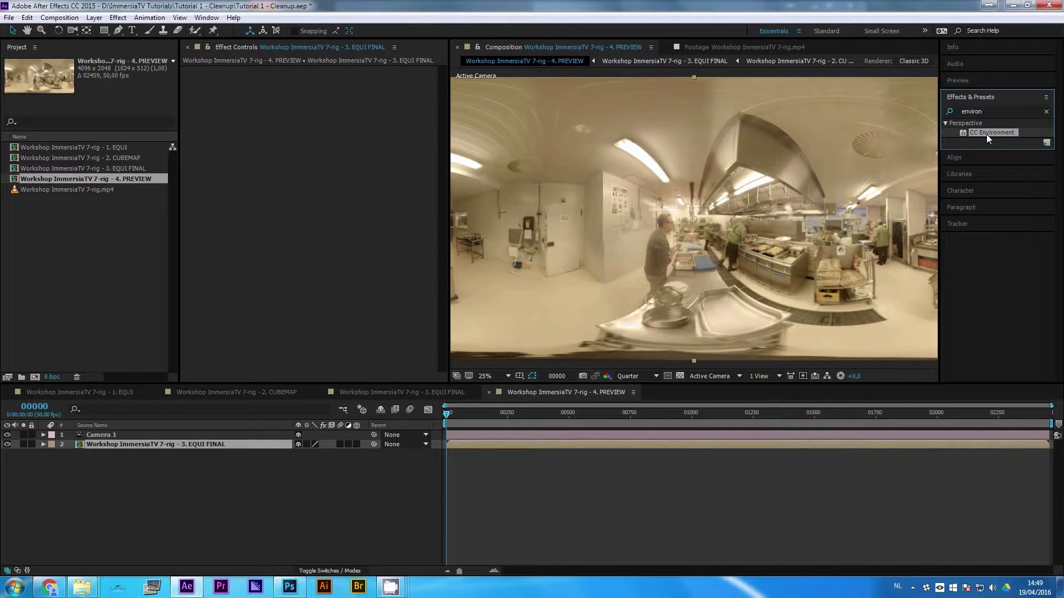
drag(976, 133, 171, 443)
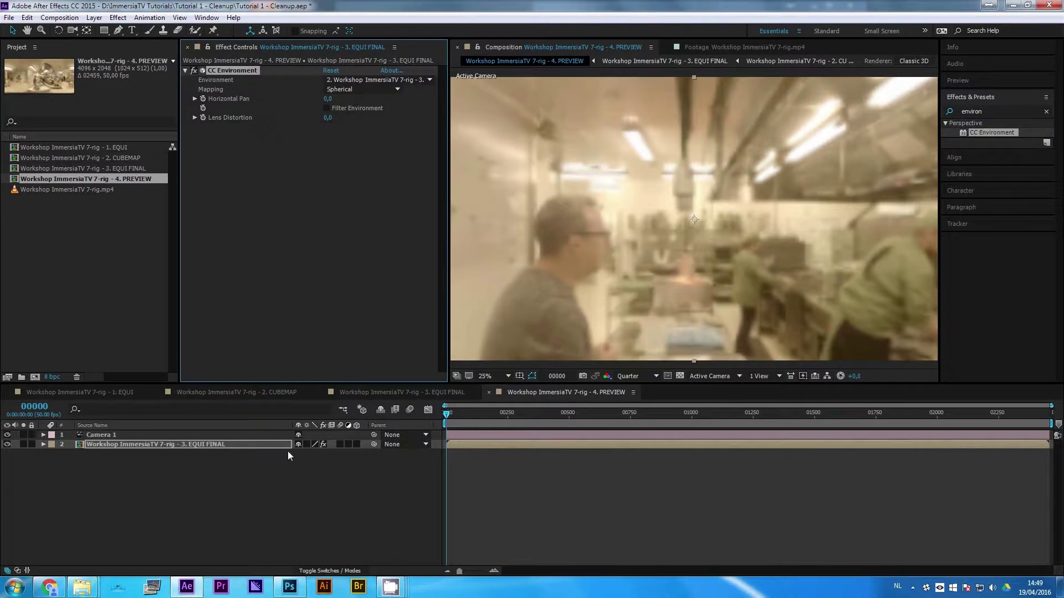
Fit the preview in the viewer and set the zoom of Camera 1 to 1200 pixels.
click(275, 435)
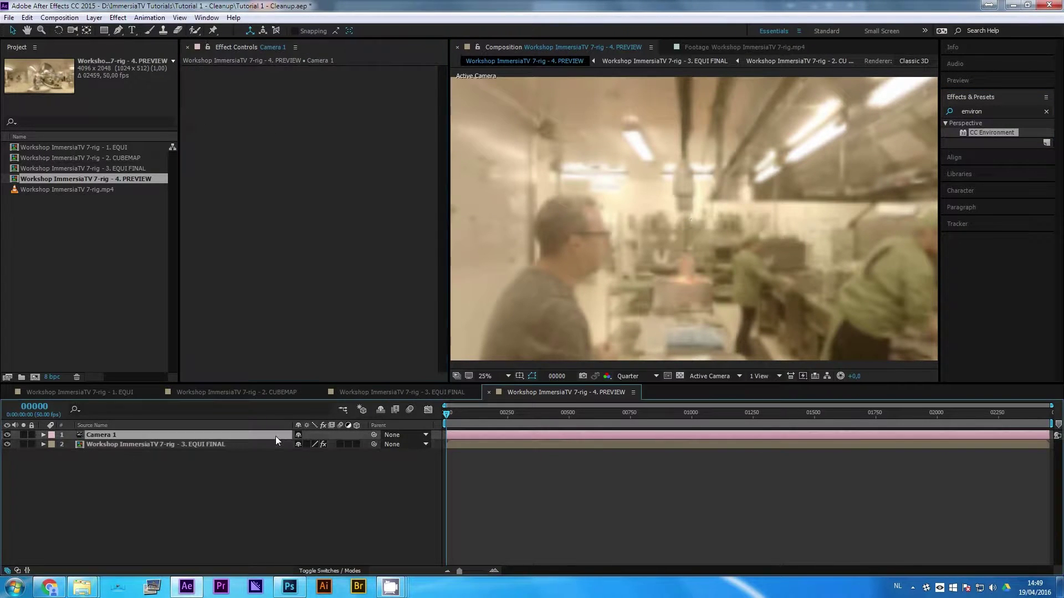
click(498, 376)
click(512, 176)
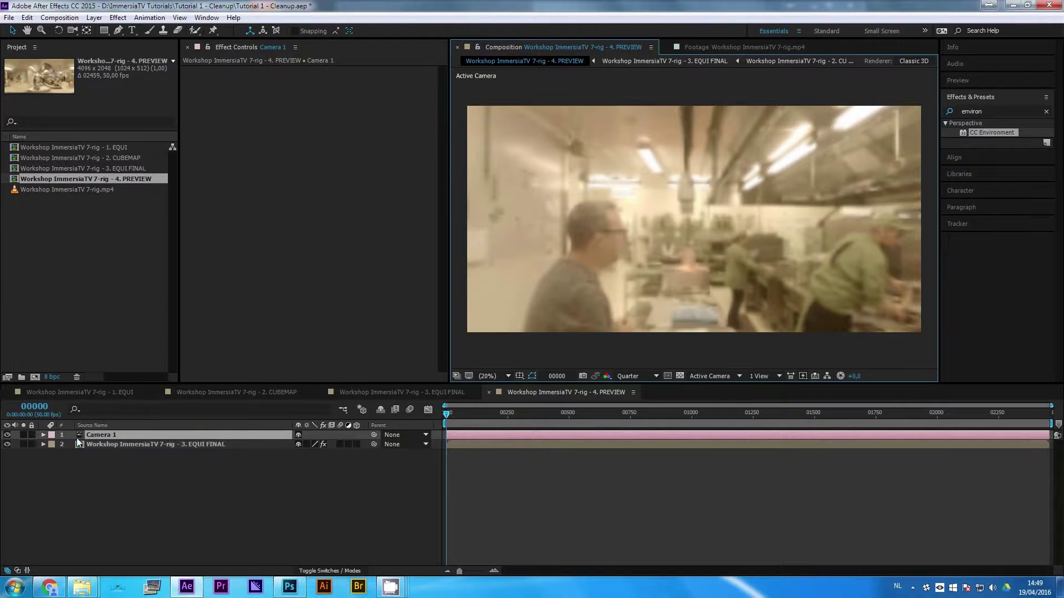
click(44, 435)
click(53, 454)
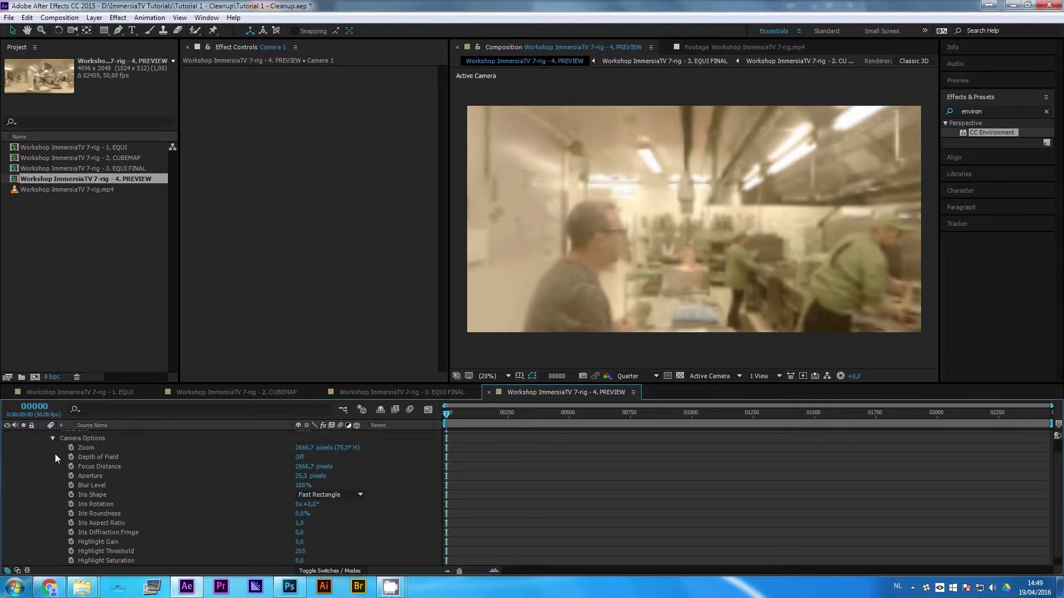
click(305, 447)
text(1200)
key(Return)
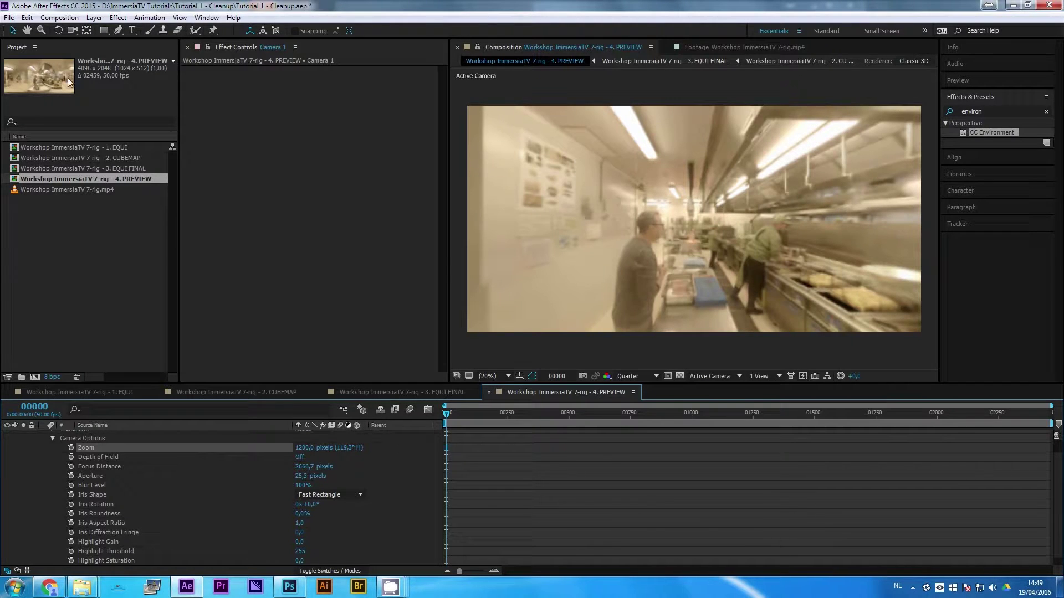
Turn the preview camera slightly with the Unified Camera tool to look around the kitchen, and collapse its camera options.
click(74, 31)
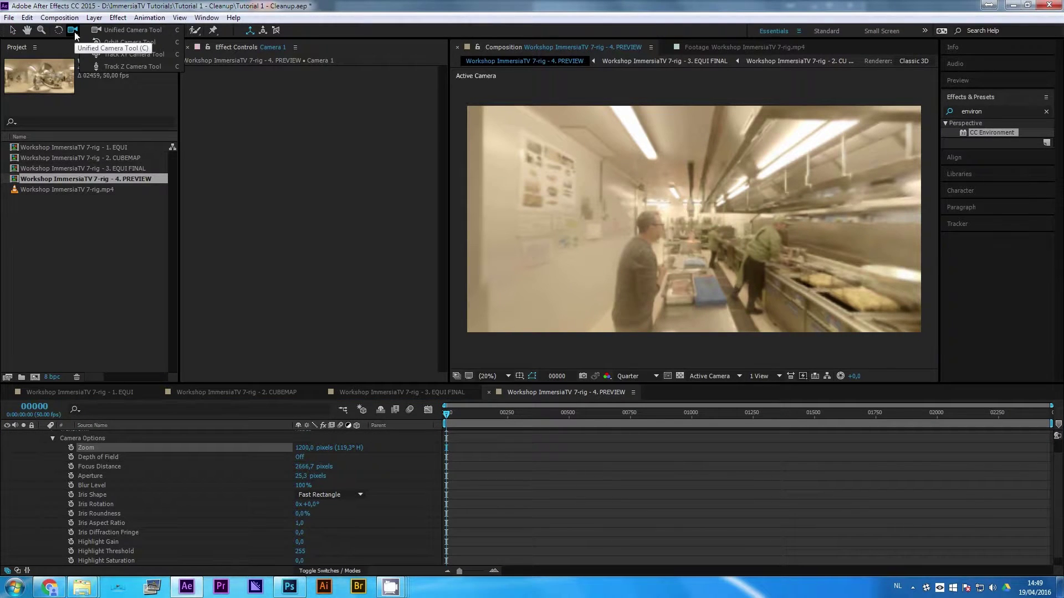
click(139, 31)
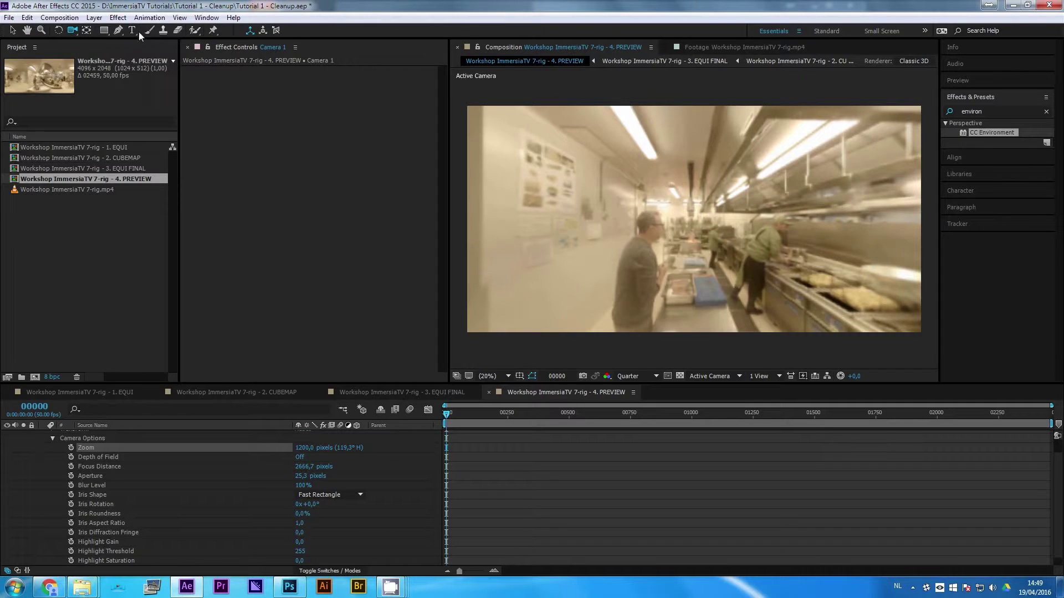
mouse_move(696, 250)
mouse_down()
mouse_move(721, 245)
mouse_move(612, 239)
mouse_move(692, 243)
mouse_up()
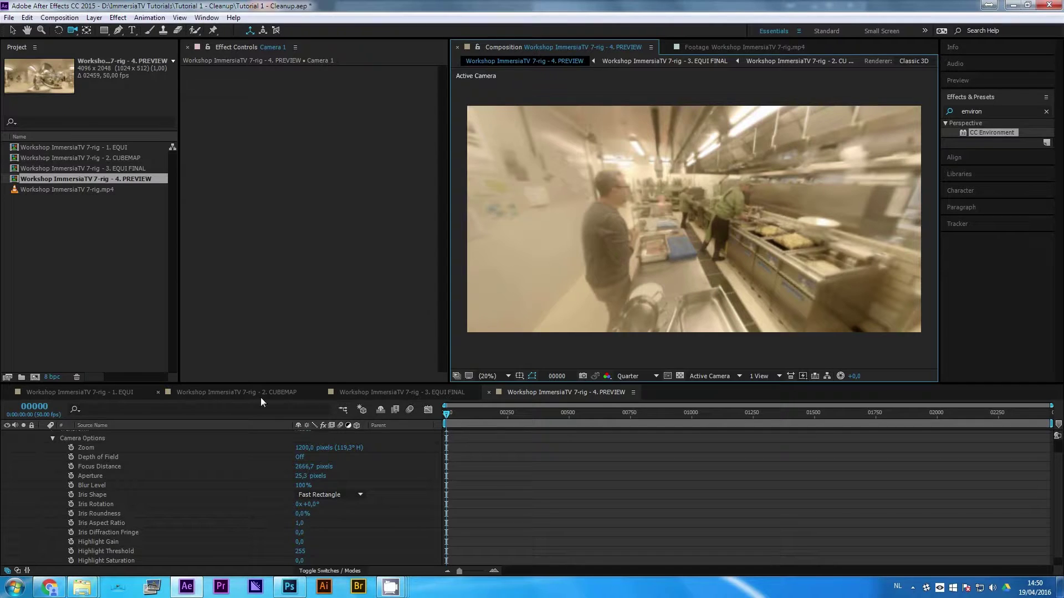
click(53, 439)
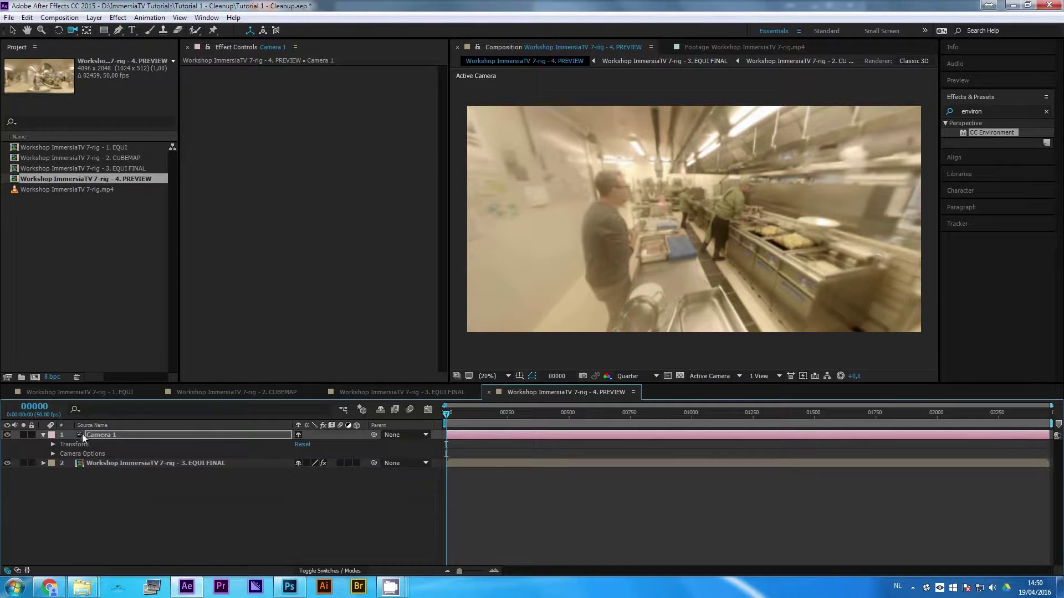
Add the 1. EQUI composition beneath the 2. CUBEMAP layer in 3. EQUI FINAL and save the project.
click(391, 391)
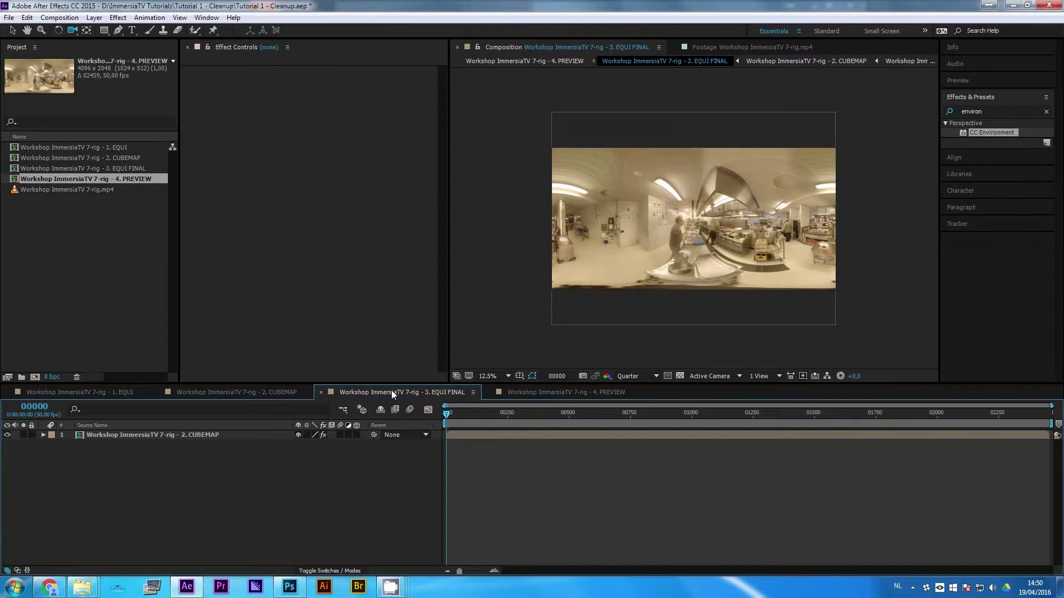
drag(50, 147, 187, 477)
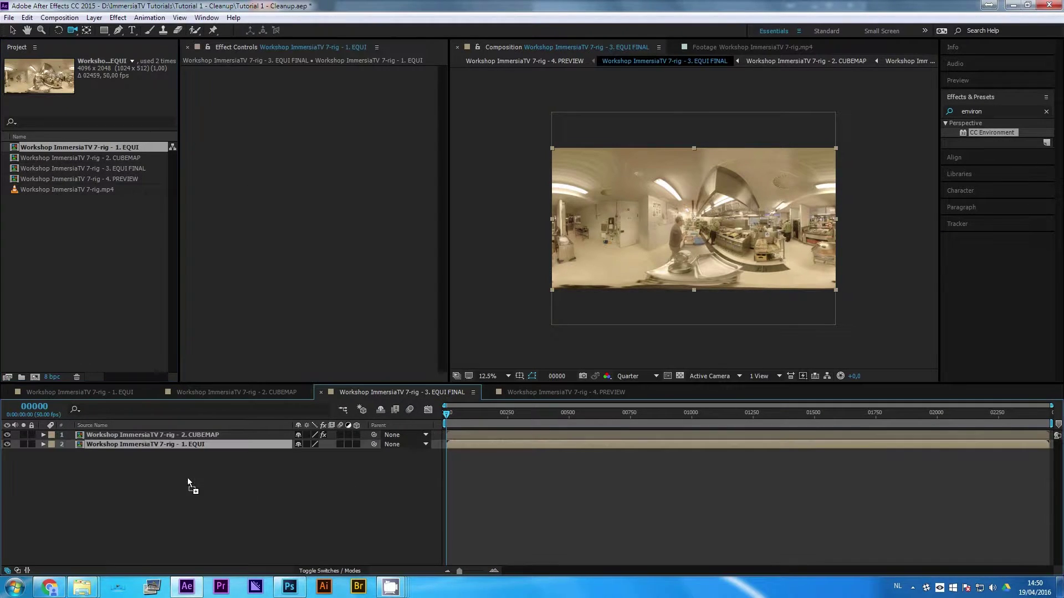
click(274, 475)
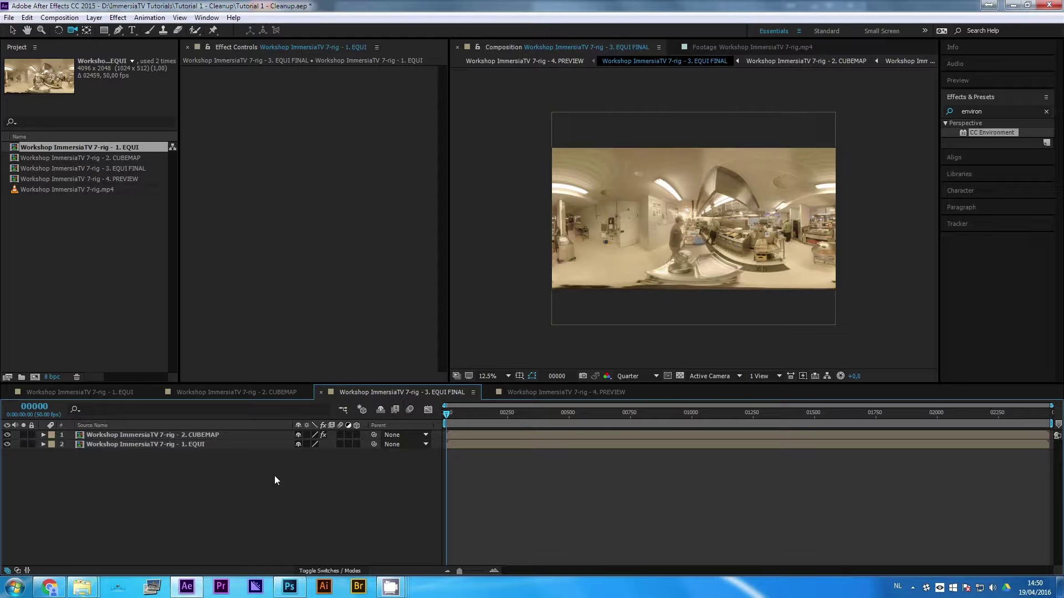
key(ctrl+s)
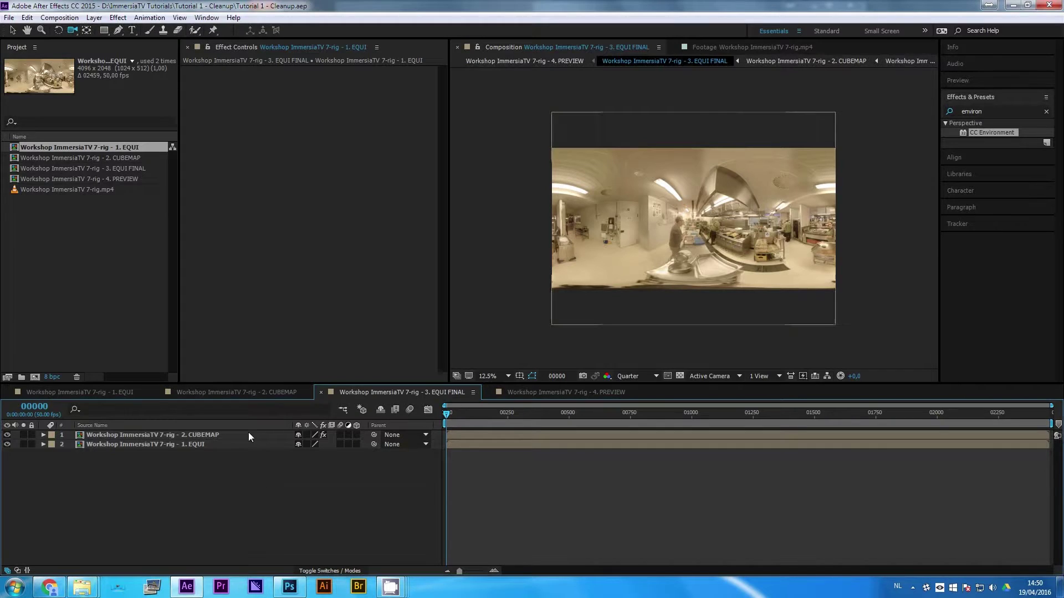
Open the 2. CUBEMAP composition and move the current time to frame 01129.
click(231, 394)
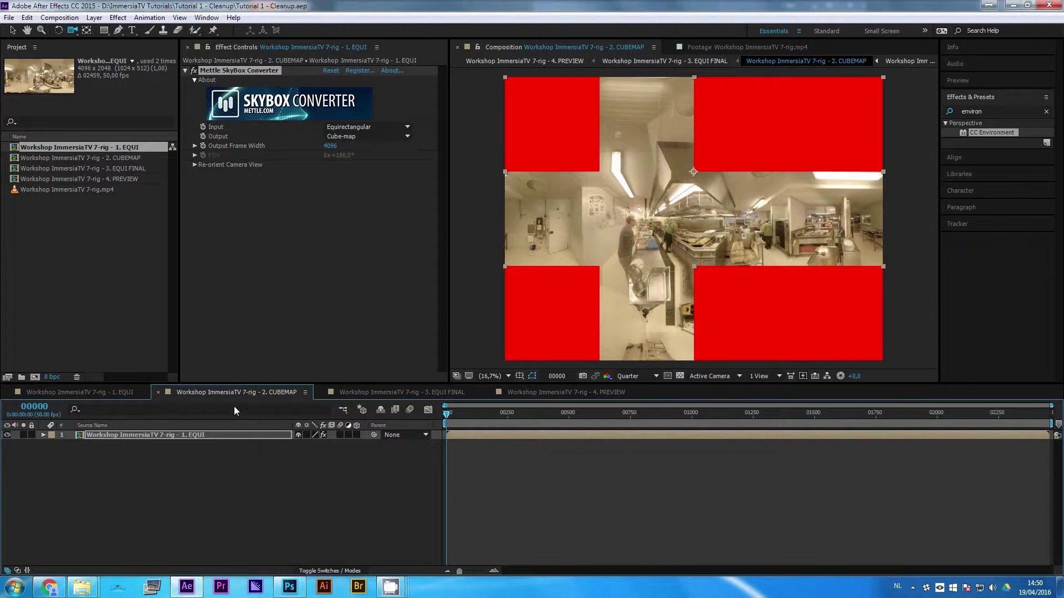
click(246, 464)
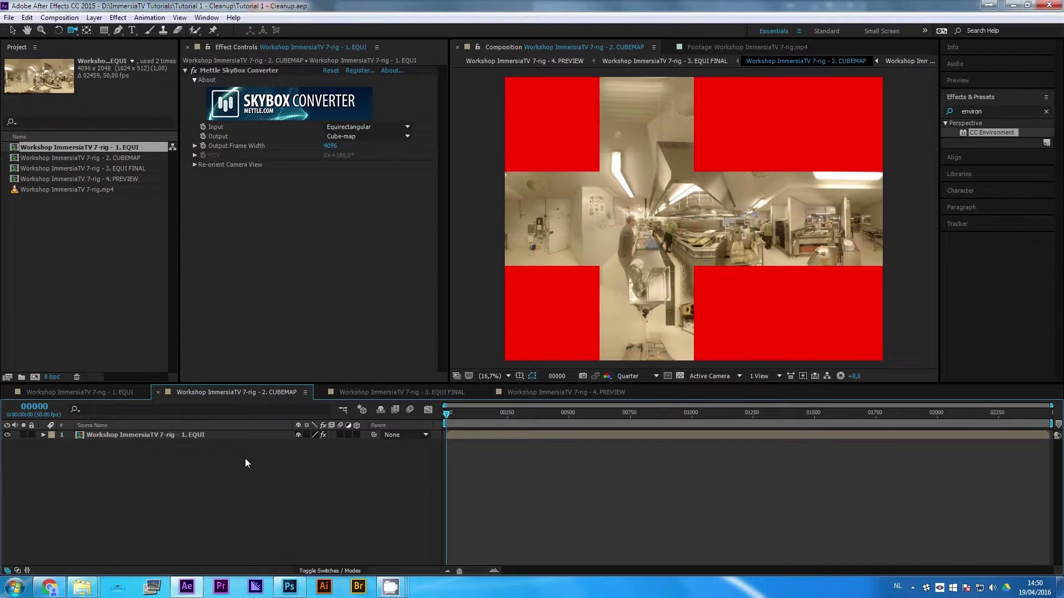
drag(684, 413, 723, 413)
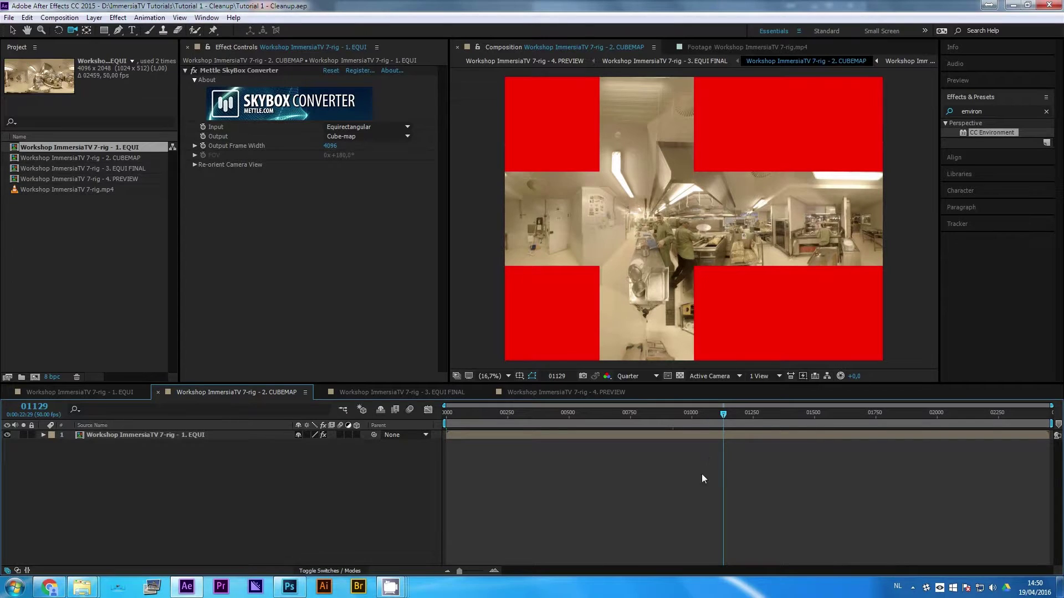
Set the cubemap viewer's resolution to Full and inspect the tripod beneath the steel table up close.
key(period)
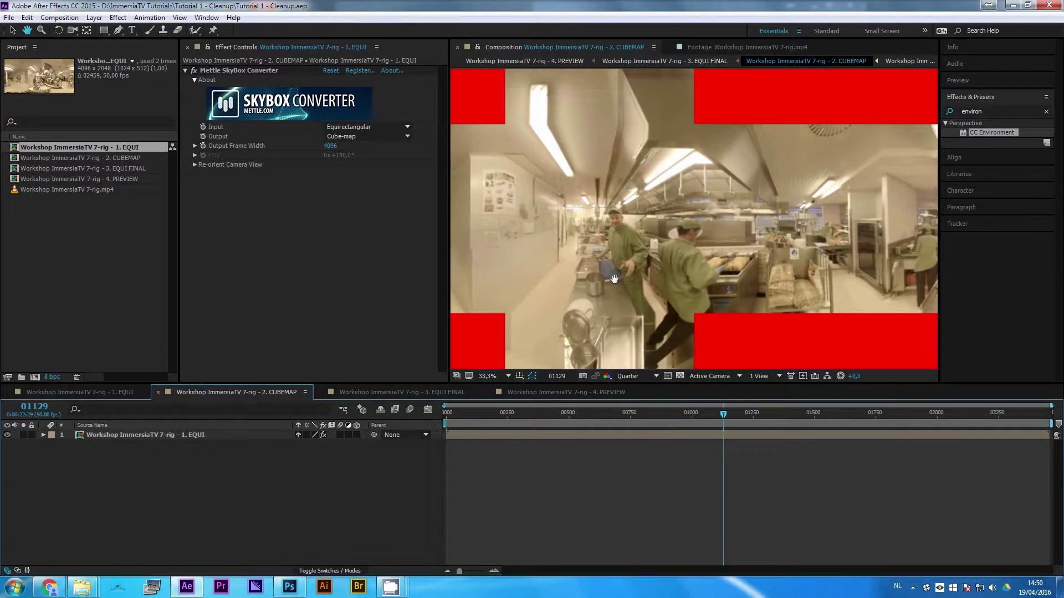
scroll(614, 279, up, 3)
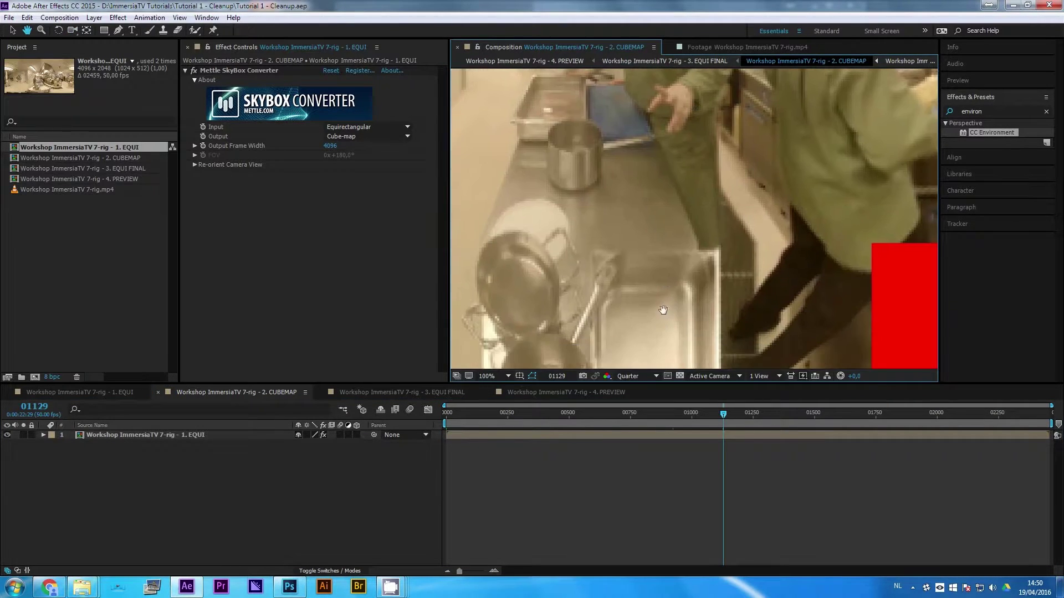
click(638, 376)
click(625, 386)
key(c)
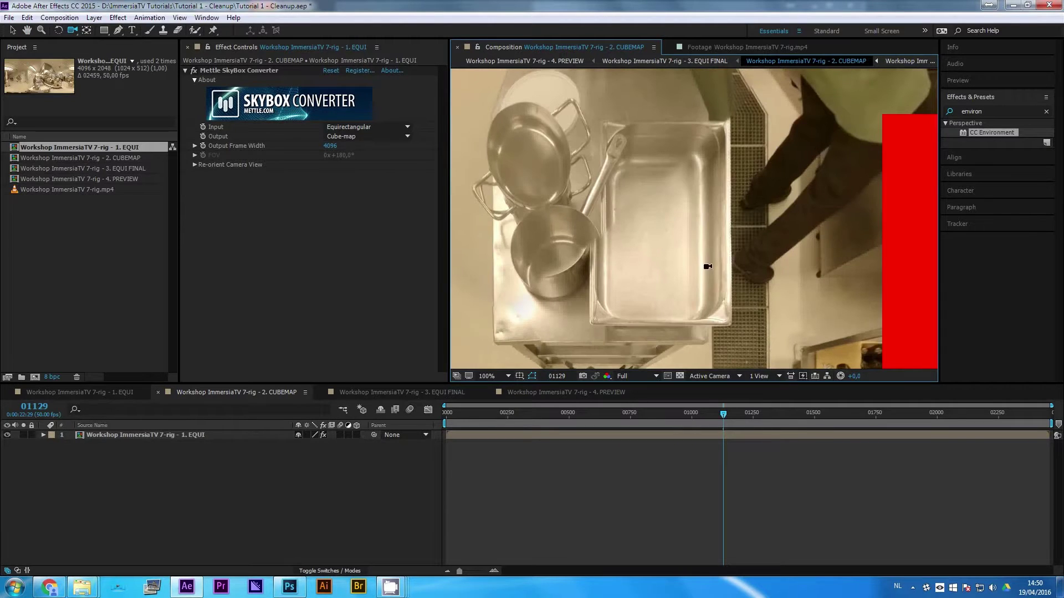
drag(708, 267, 692, 166)
scroll(663, 212, up, 2)
drag(662, 213, 673, 241)
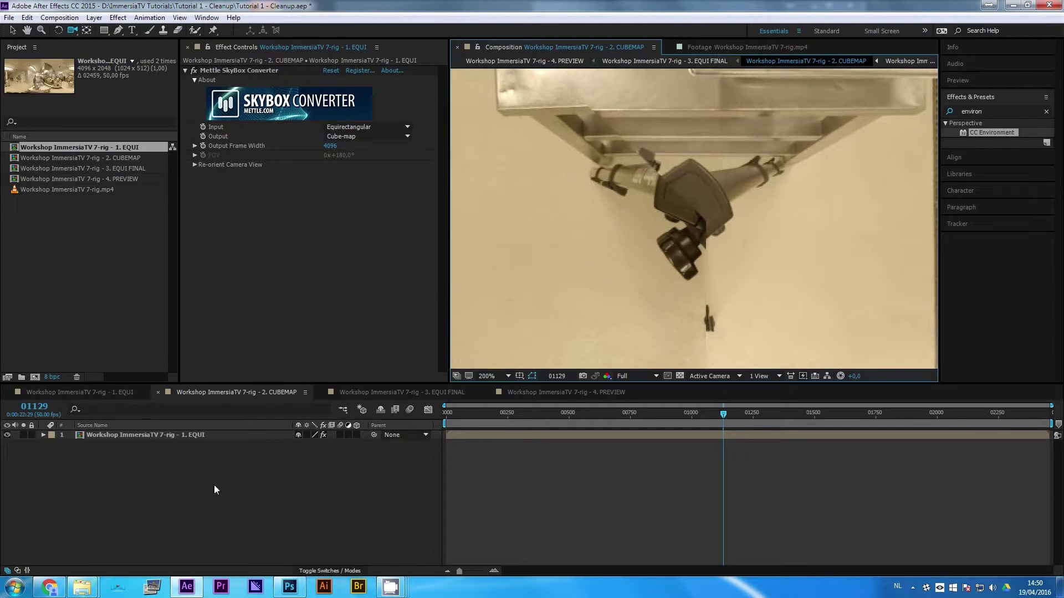
Queue the current cubemap frame for saving as a Photoshop file in the ImmersiaTV Tutorials\Tutorial 1 - Cleanup folder on drive D.
click(68, 18)
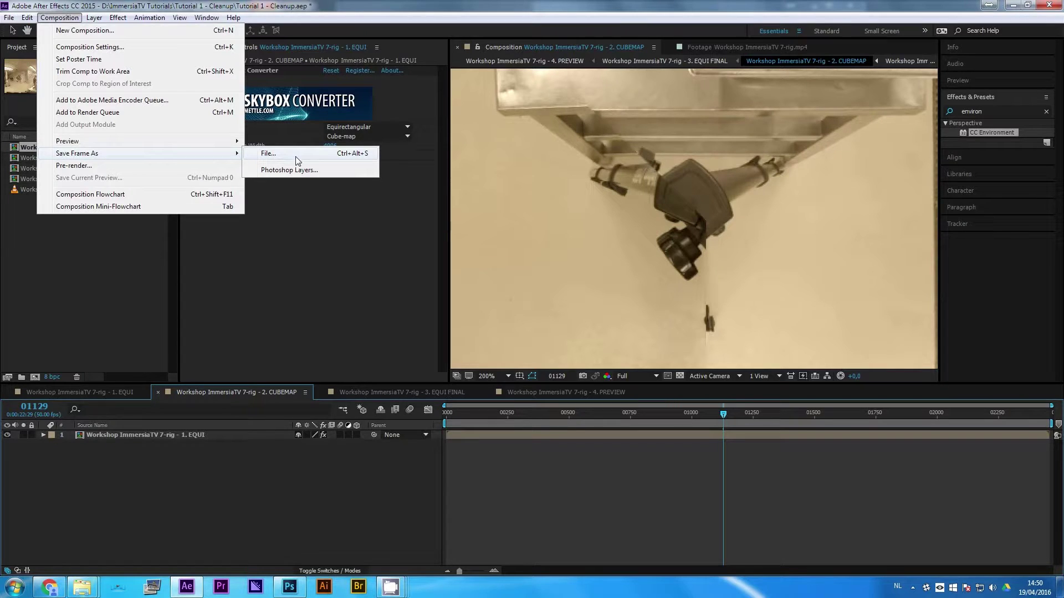
click(297, 158)
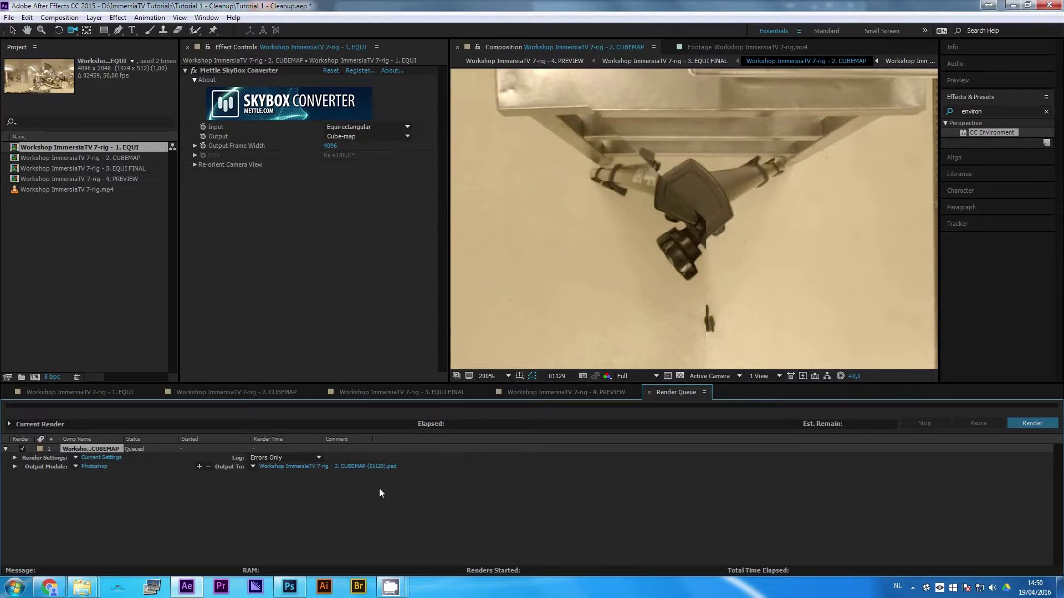
click(352, 467)
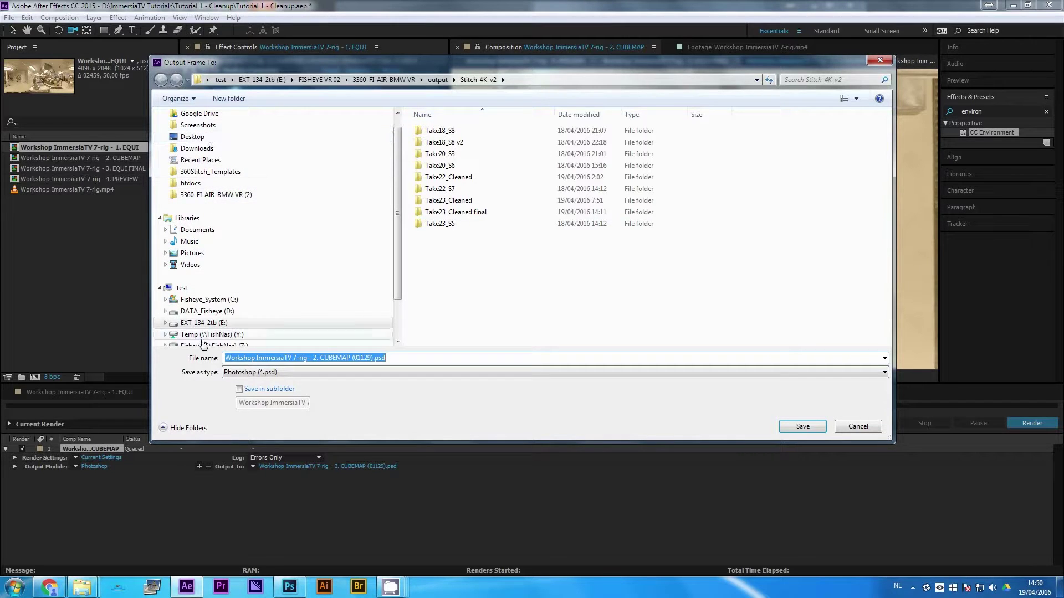
click(211, 312)
click(467, 271)
scroll(466, 270, down, 3)
scroll(467, 271, down, 3)
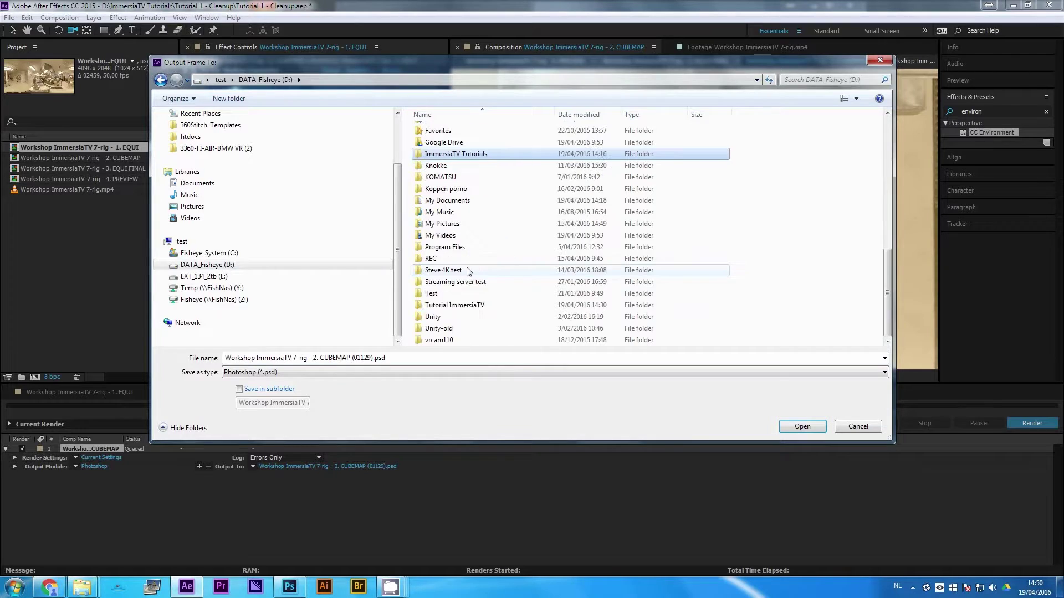
double_click(466, 270)
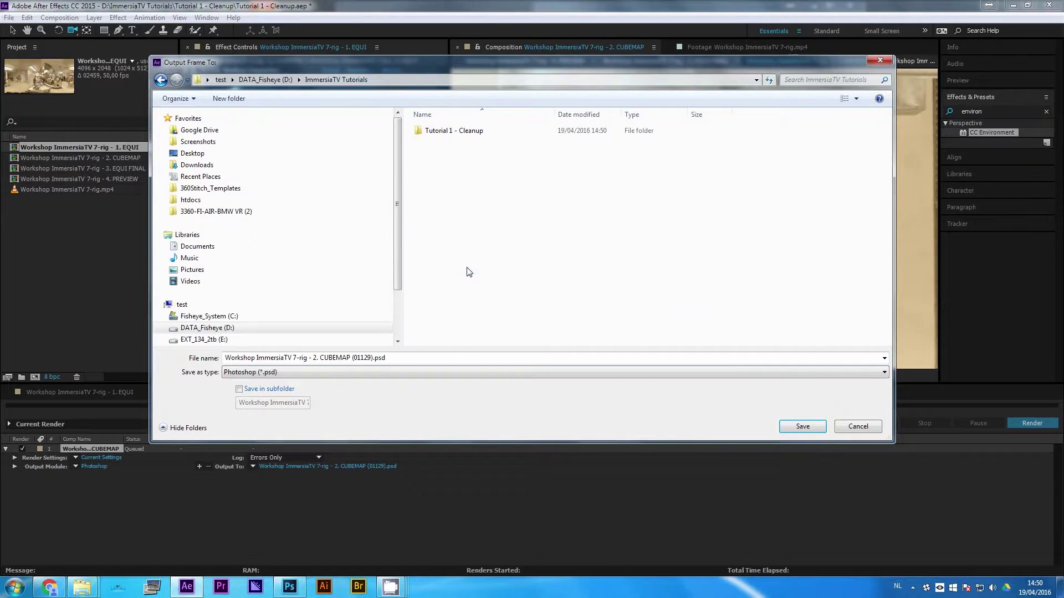
double_click(450, 131)
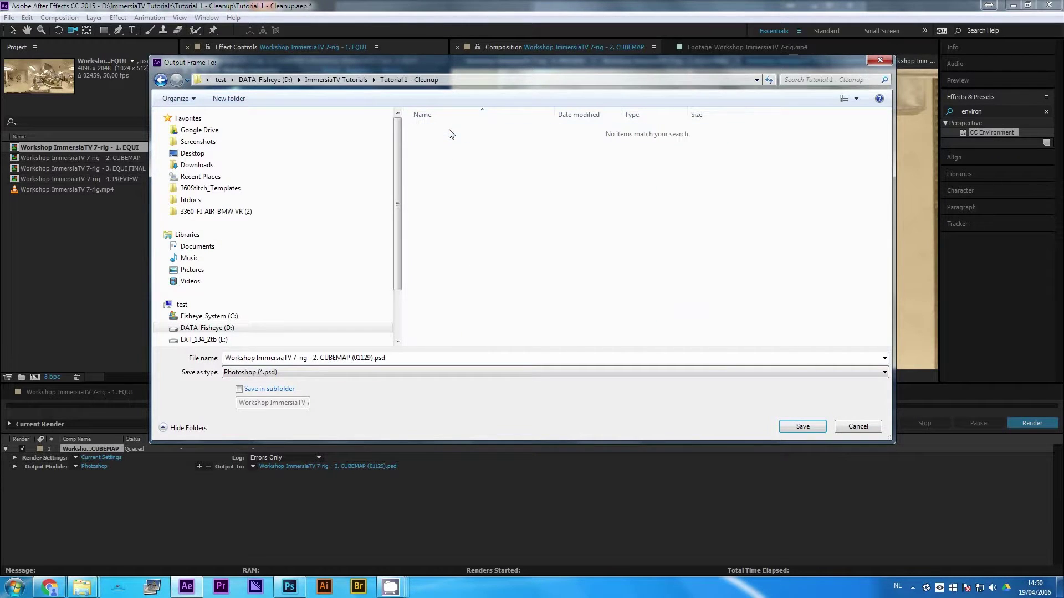
click(382, 357)
click(803, 426)
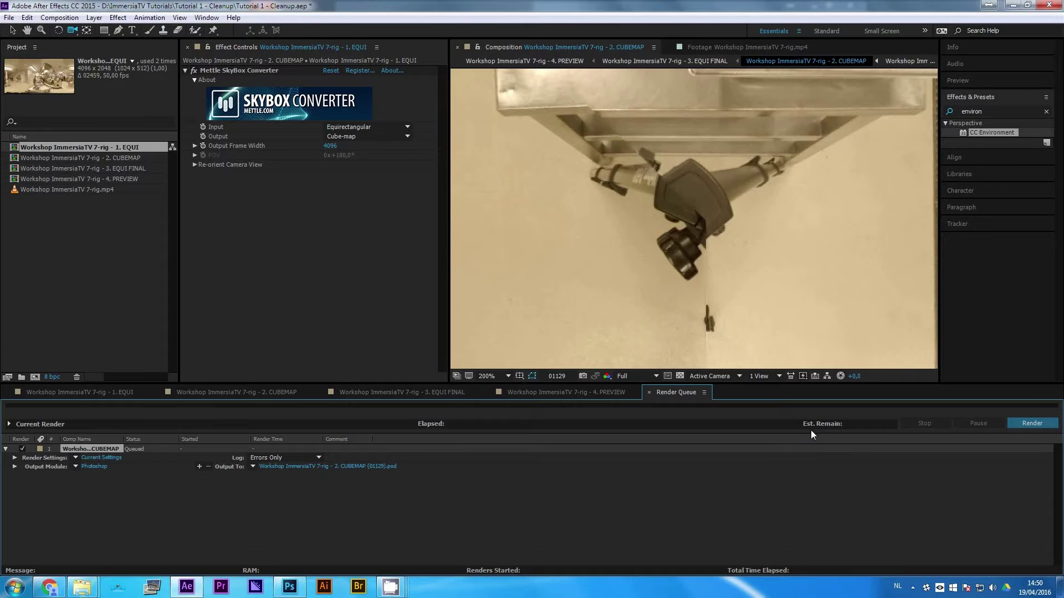
Render the queued frame and return to the 2. CUBEMAP composition.
click(1032, 423)
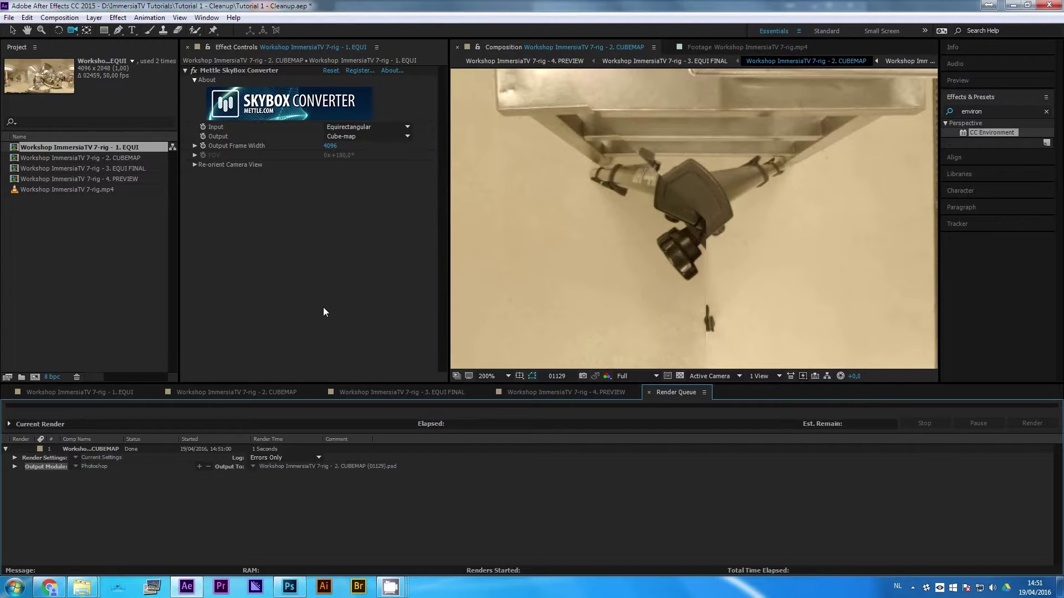
click(258, 392)
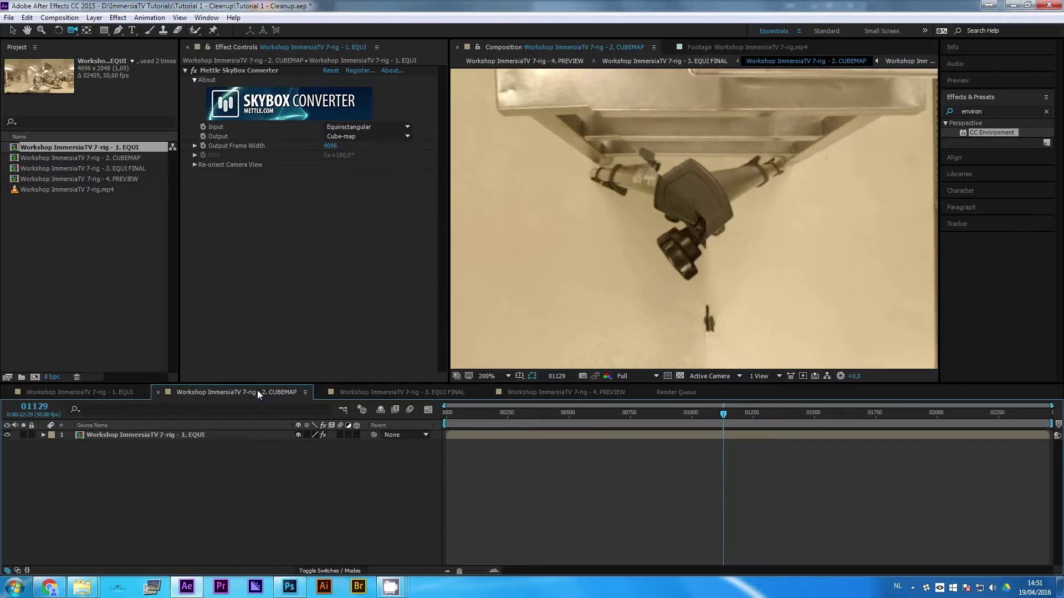
scroll(708, 213, down, 6)
key(h)
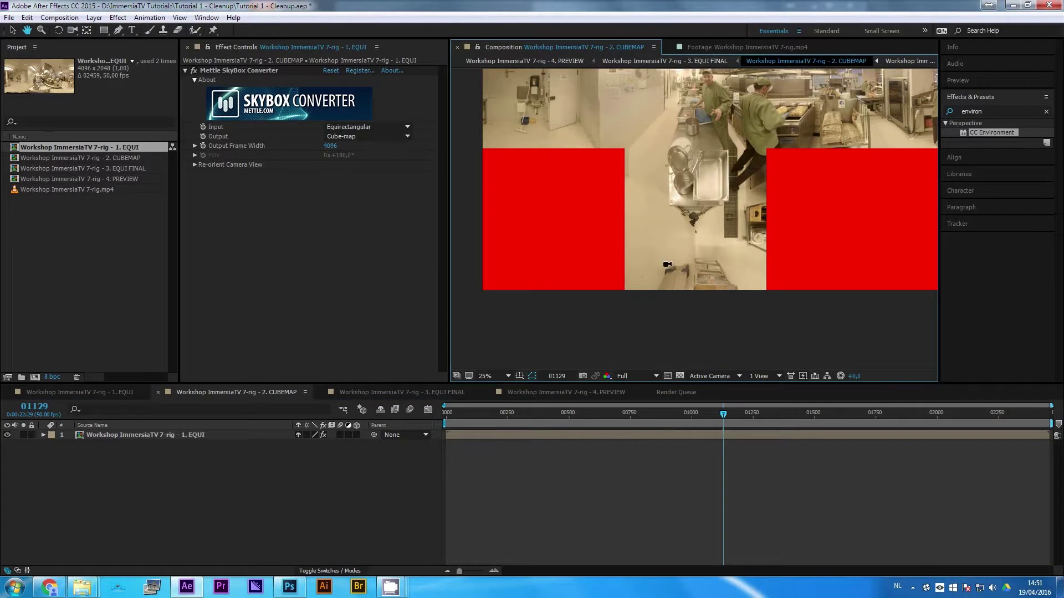
drag(733, 166, 677, 294)
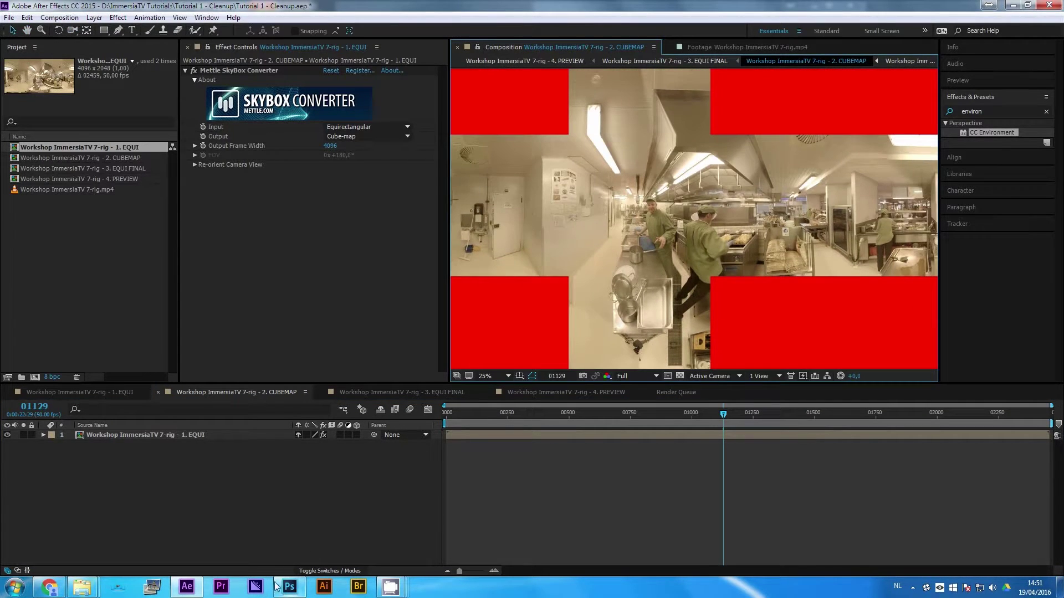
Switch to Photoshop and open Workshop ImmersiaTV 7-rig - 2. CUBEMAP (01129).psd from the Tutorial 1 - Cleanup folder.
click(289, 588)
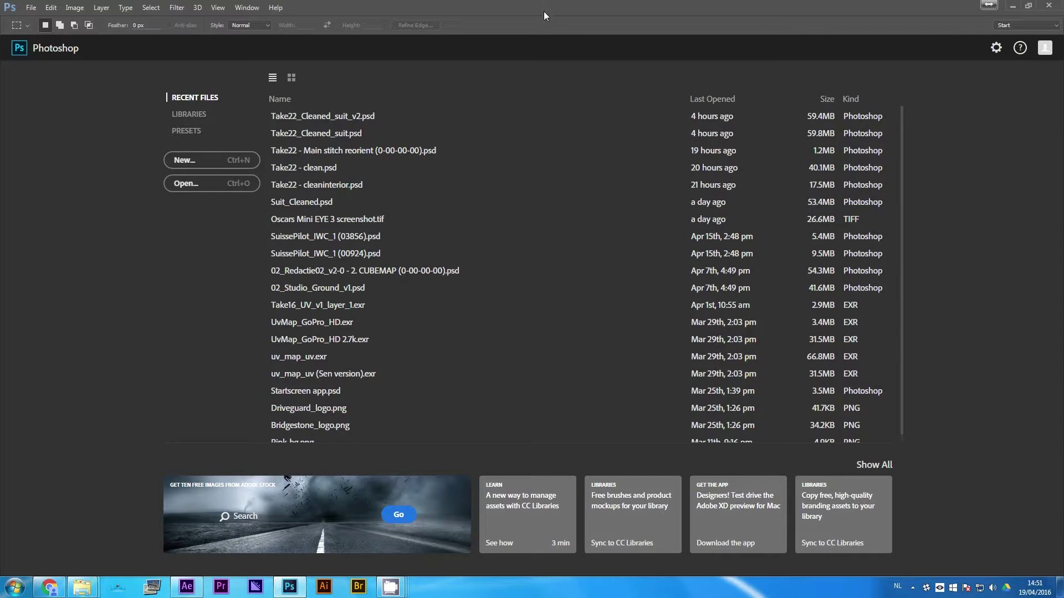
key(ctrl+o)
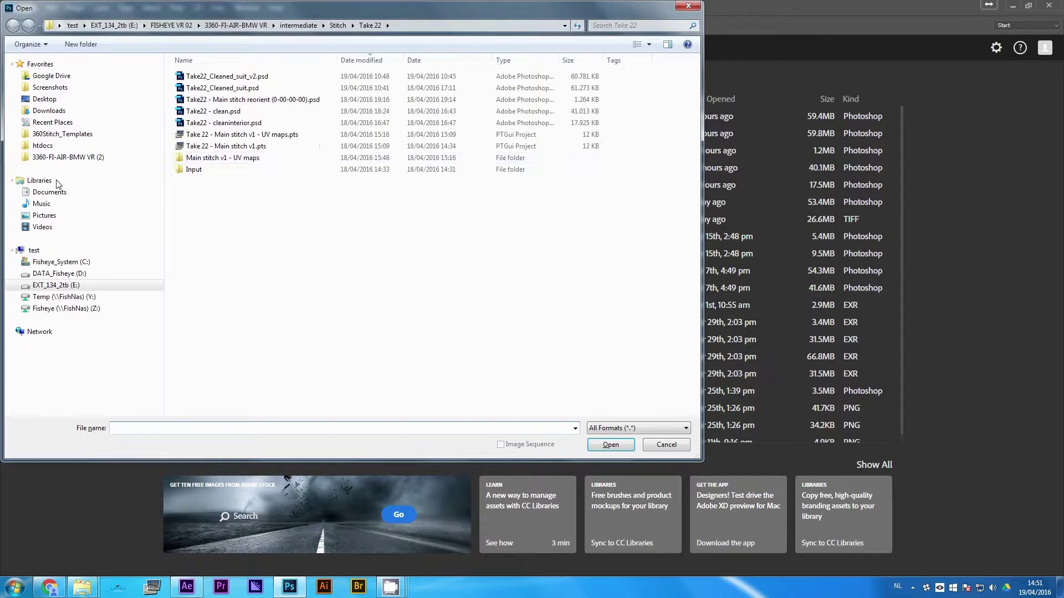
click(60, 273)
key(i)
key(Return)
double_click(201, 82)
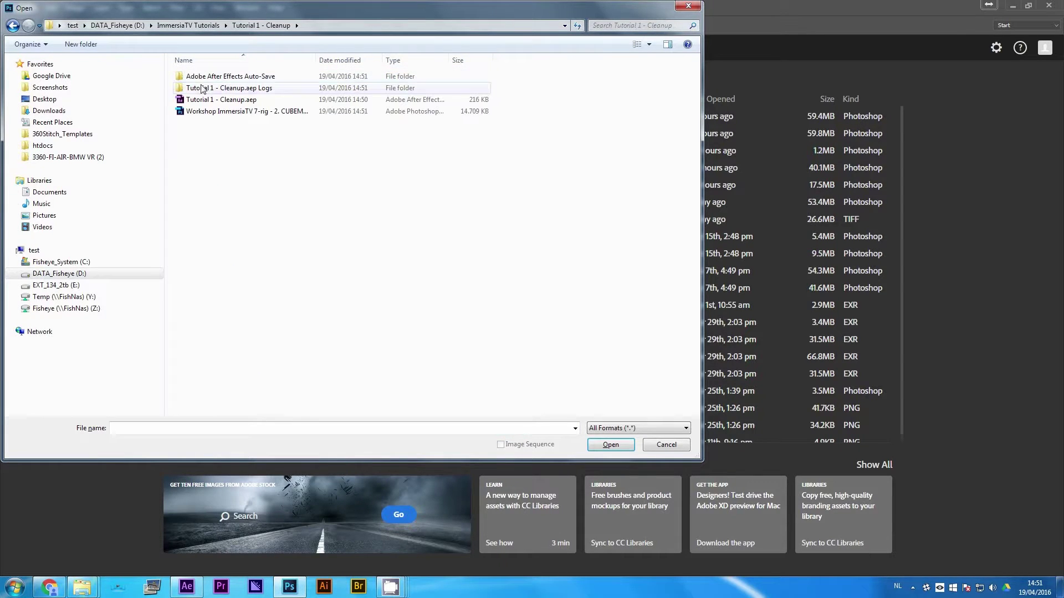
click(241, 111)
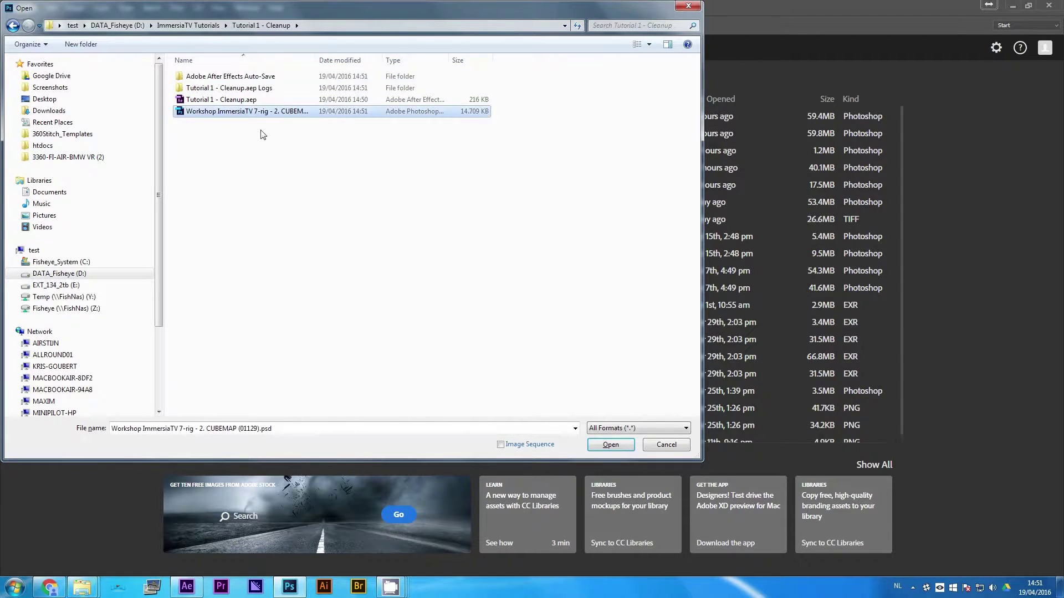
click(611, 445)
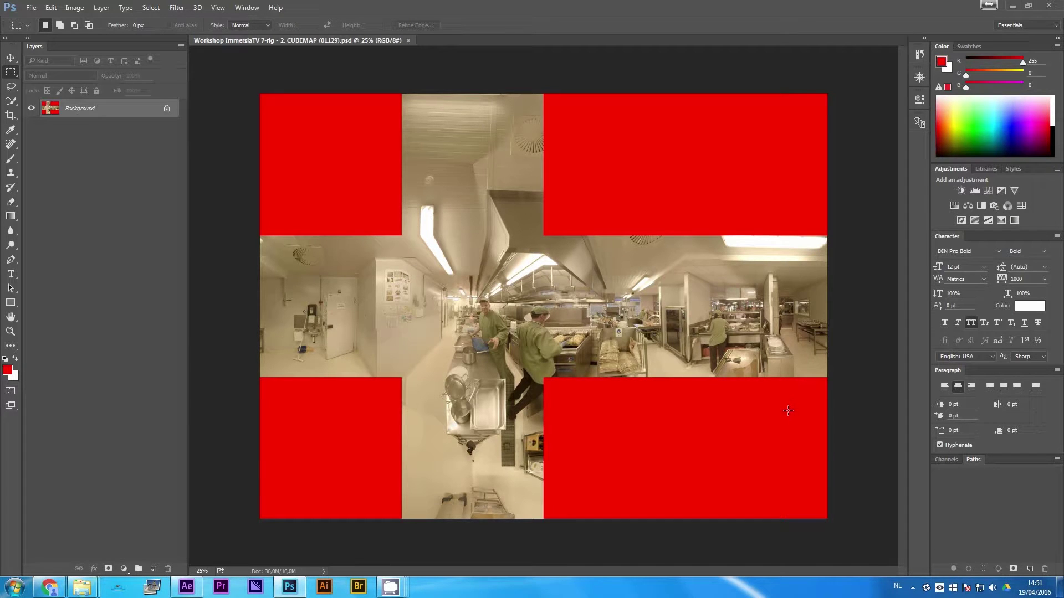
Add a new empty layer above the cubemap background for retouching the floor area around the tripod.
key(ctrl+plus)
key(ctrl+plus)
key(ctrl+plus)
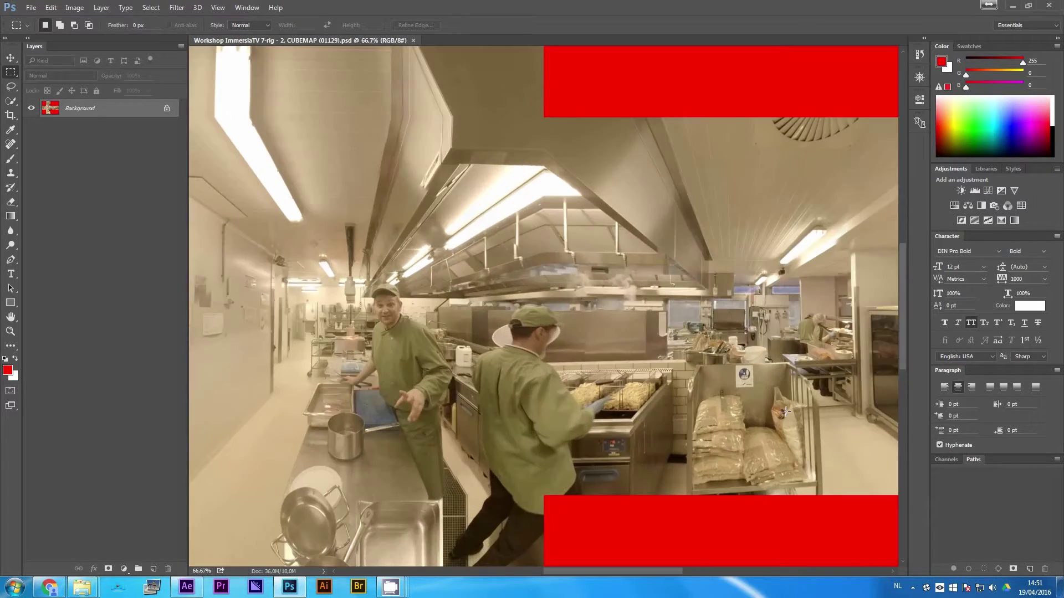
drag(454, 419, 594, 151)
drag(500, 438, 510, 457)
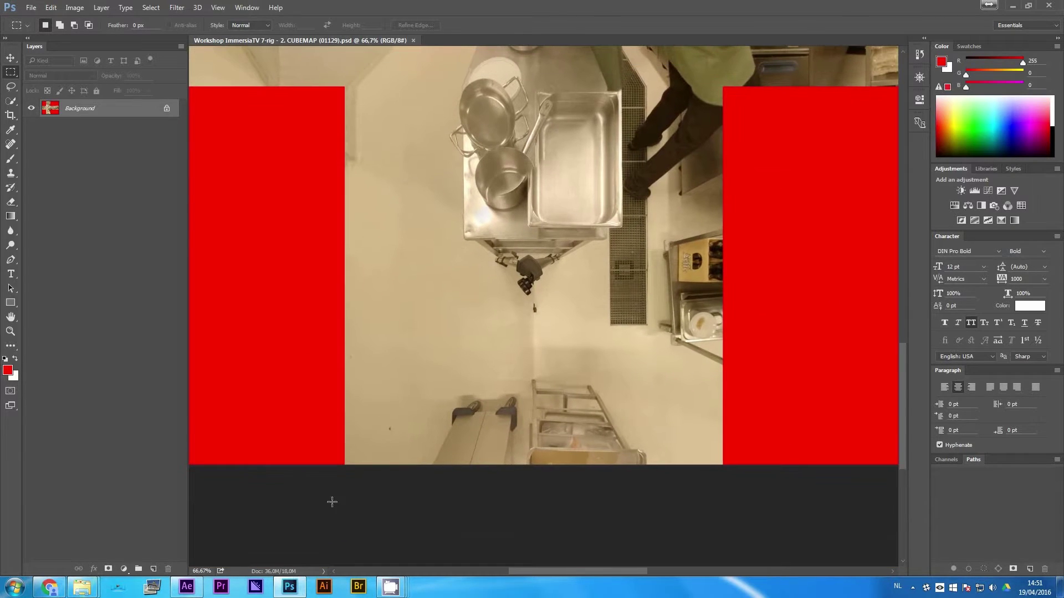
click(152, 569)
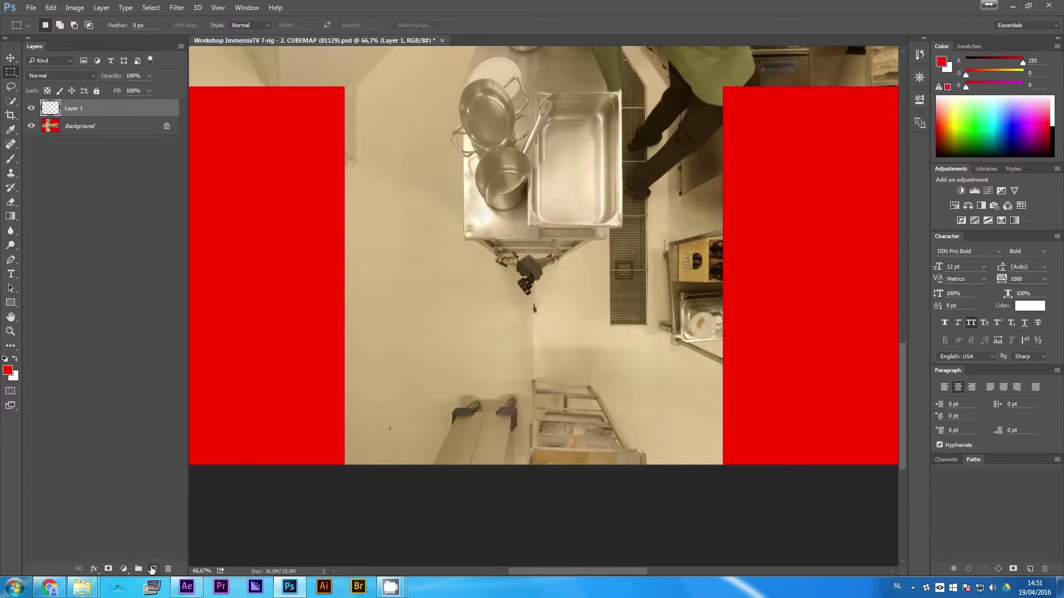
Choose the Clone Stamp tool and set it to sample Current & Below.
click(13, 172)
key(ctrl+plus)
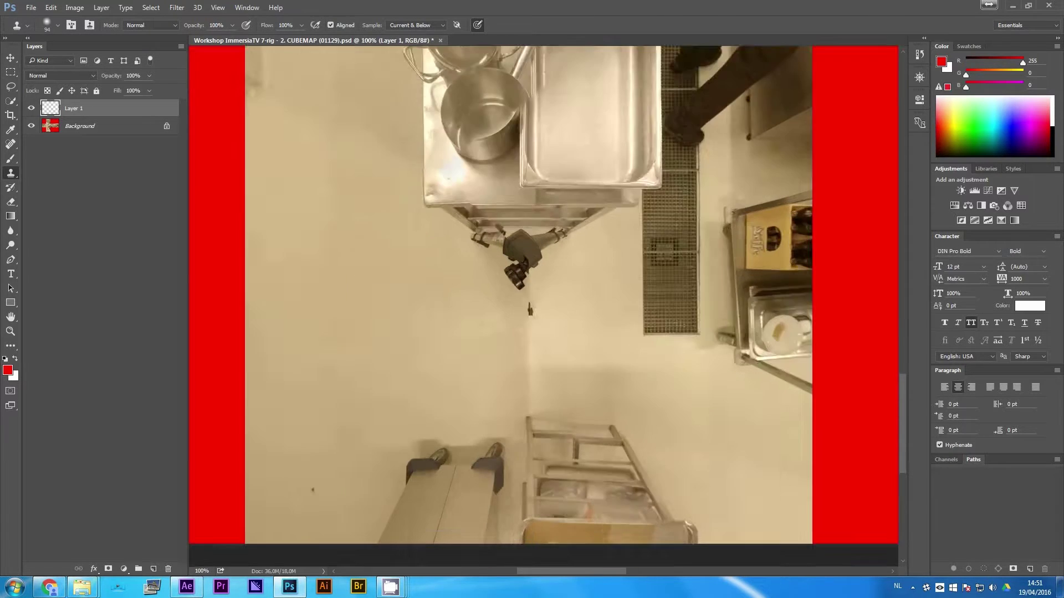
key(ctrl+plus)
drag(603, 211, 644, 270)
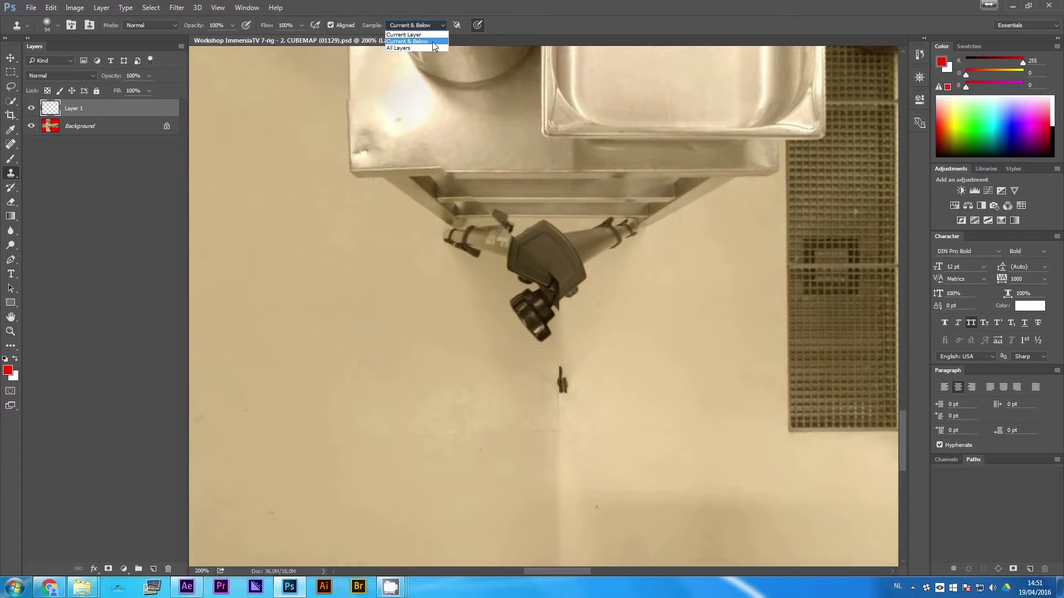
click(432, 42)
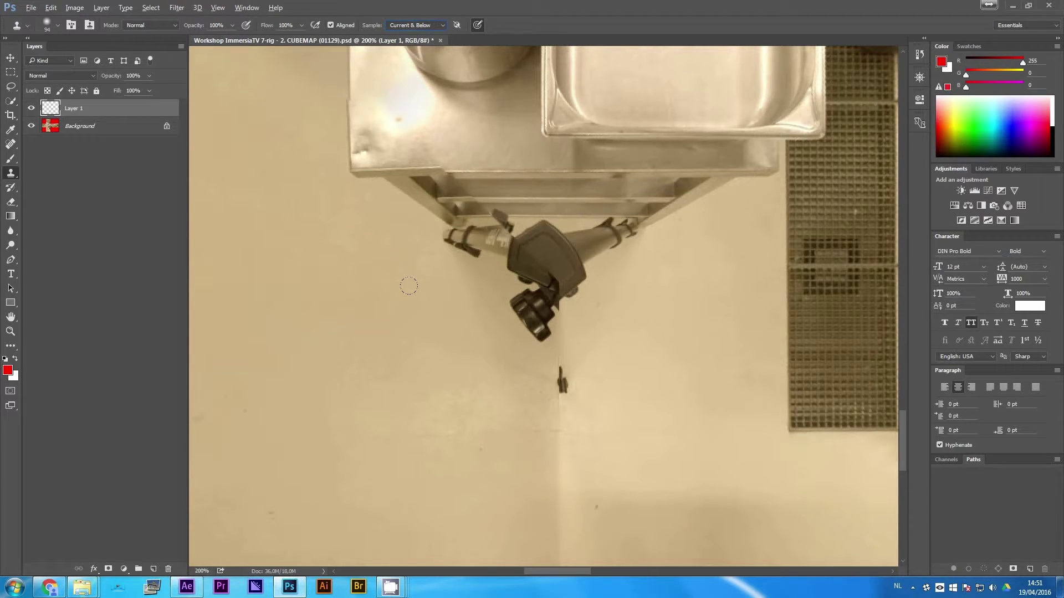
Clone clean floor over the tripod's black knob and the small dark mark below it.
alt+click(341, 305)
mouse_move(515, 260)
mouse_down()
mouse_move(532, 321)
mouse_move(554, 277)
mouse_move(565, 288)
mouse_move(505, 296)
mouse_up()
drag(559, 368, 564, 399)
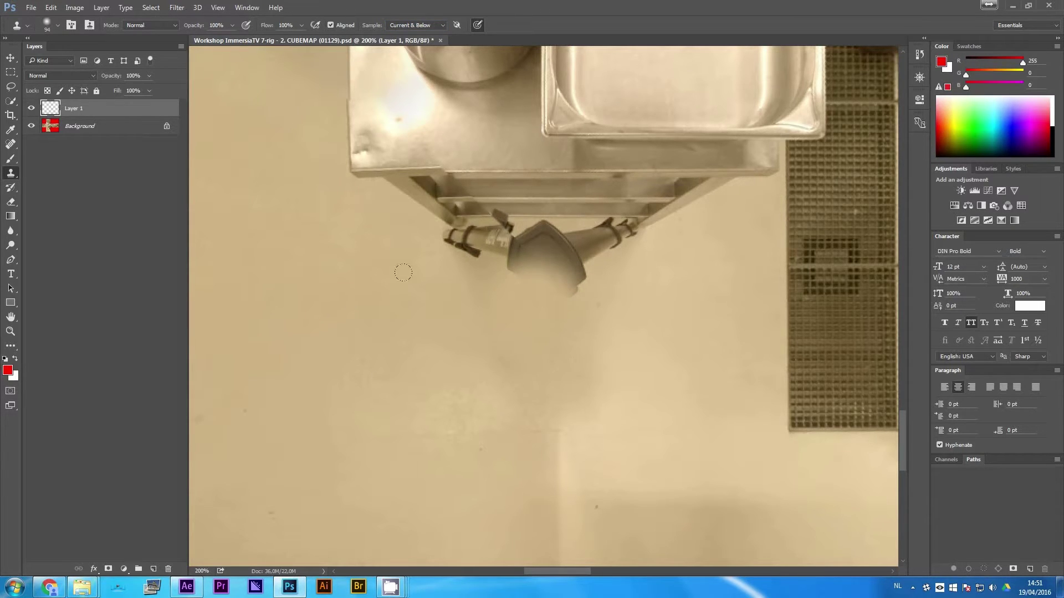
Reduce the Clone Stamp brush size and clone floor over the remaining tripod head and legs along the table's lower edge.
right_click(442, 300)
drag(443, 300, 399, 300)
key(Return)
mouse_move(417, 238)
mouse_down()
mouse_move(449, 238)
mouse_move(438, 236)
mouse_move(479, 291)
mouse_move(496, 284)
mouse_move(490, 274)
mouse_move(516, 273)
mouse_move(526, 305)
mouse_move(480, 248)
mouse_move(463, 247)
mouse_move(466, 271)
mouse_move(443, 233)
mouse_move(487, 233)
mouse_move(524, 263)
mouse_move(571, 277)
mouse_move(569, 264)
mouse_move(515, 247)
mouse_move(532, 223)
mouse_move(463, 229)
mouse_move(557, 239)
mouse_move(547, 232)
mouse_move(576, 249)
mouse_move(567, 245)
mouse_move(603, 235)
mouse_move(600, 221)
mouse_move(623, 225)
mouse_move(575, 231)
mouse_up()
alt+click(512, 315)
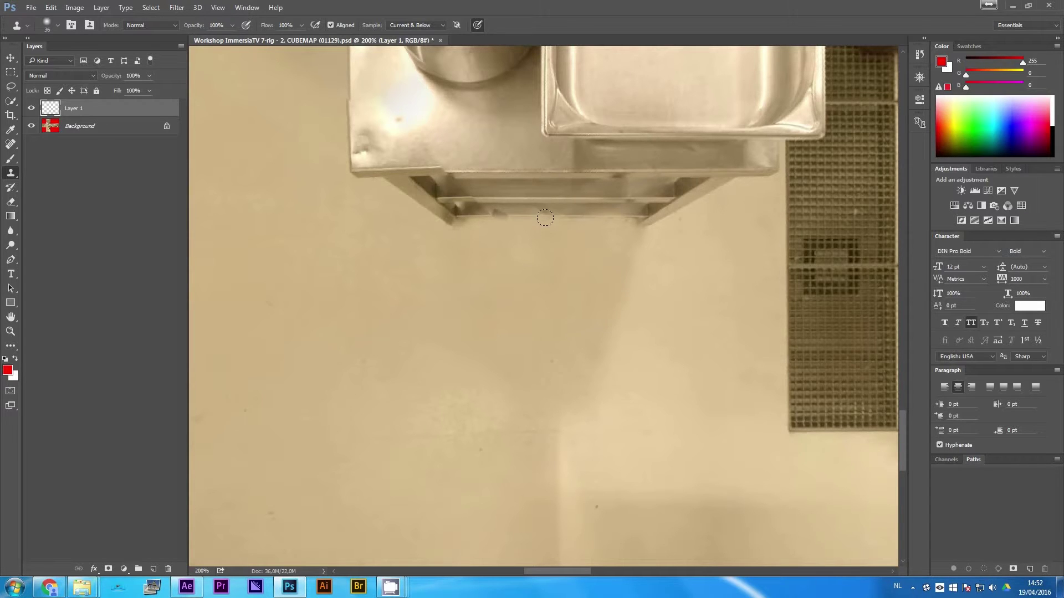
Enlarge the Clone Stamp brush to 91 px and clone along the diagonal shadow edge on the floor to soften it.
right_click(669, 271)
click(767, 306)
click(590, 255)
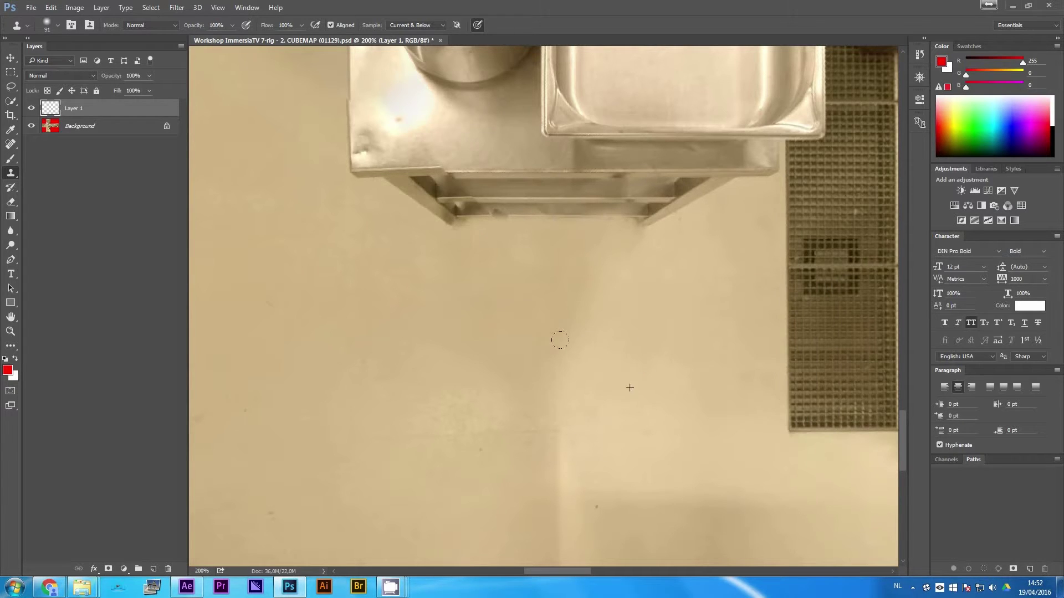
key(ctrl+z)
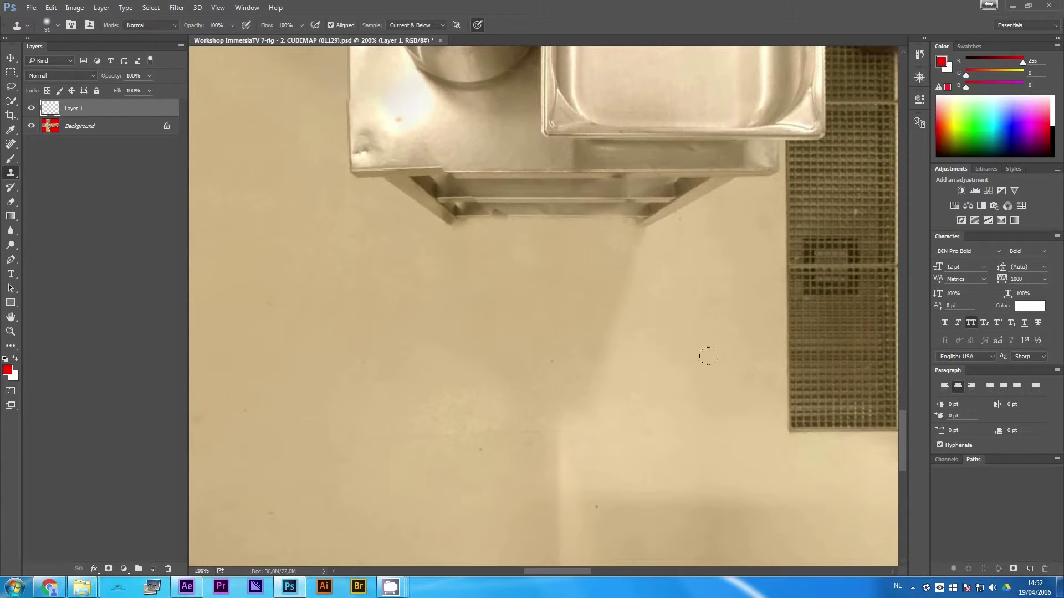
drag(629, 246, 572, 397)
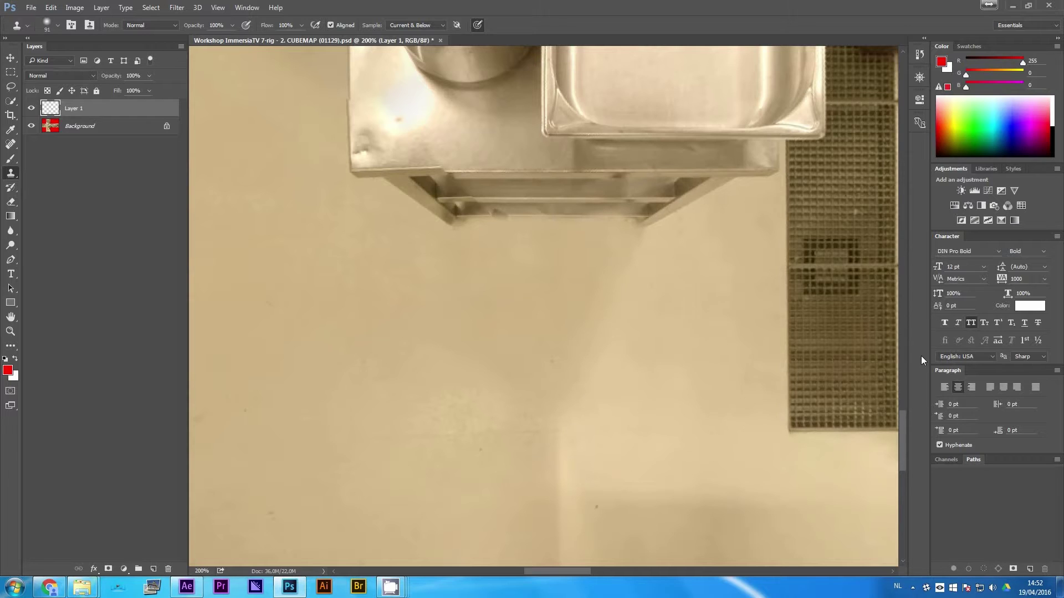
Shrink the Clone Stamp brush and clone the table's lower rail over the leftover dark tripod fragment near its left leg.
key(ctrl+plus)
key(ctrl+plus)
key(ctrl+plus)
scroll(494, 135, up, 3)
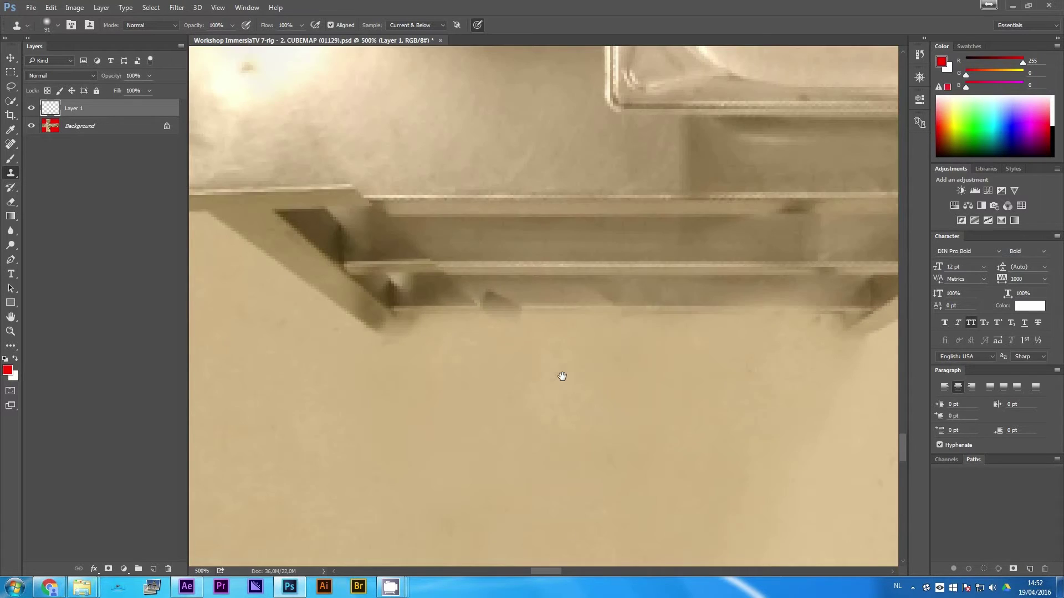
key(ctrl+plus)
right_click(664, 347)
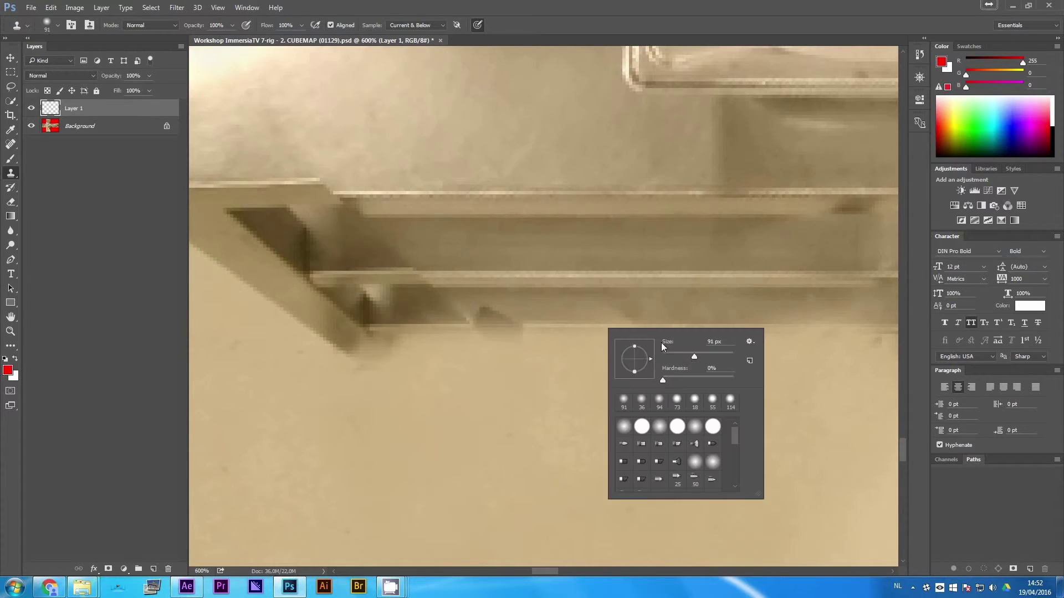
drag(673, 351, 669, 352)
key(Return)
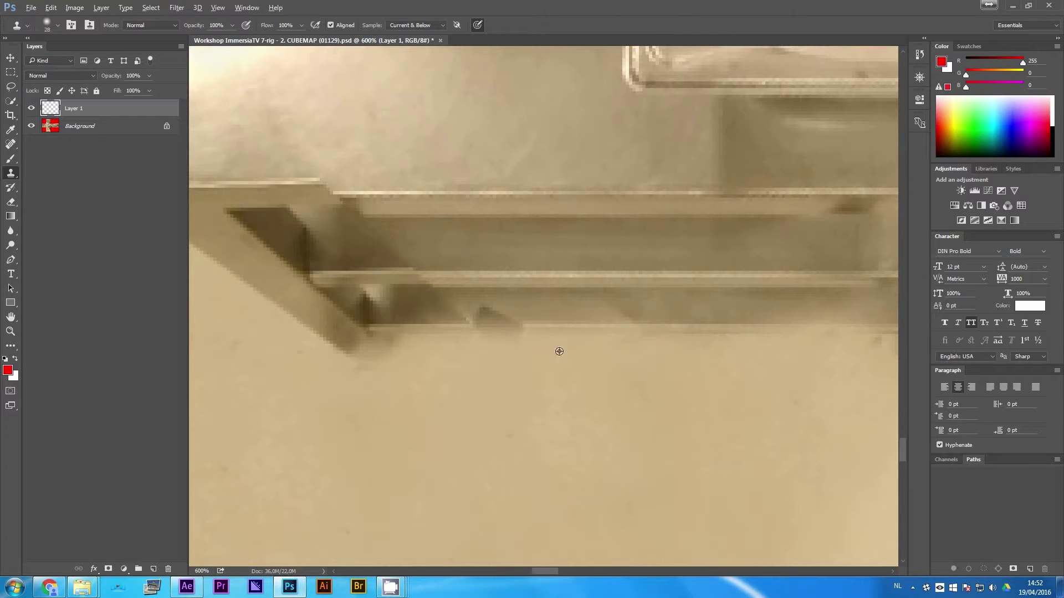
alt+click(594, 326)
mouse_move(535, 320)
mouse_down()
mouse_move(488, 317)
mouse_move(454, 298)
mouse_up()
Examine the retouched floor and the table's lower edge at several zoom levels.
key(ctrl+minus)
key(ctrl+minus)
key(ctrl+minus)
key(ctrl+minus)
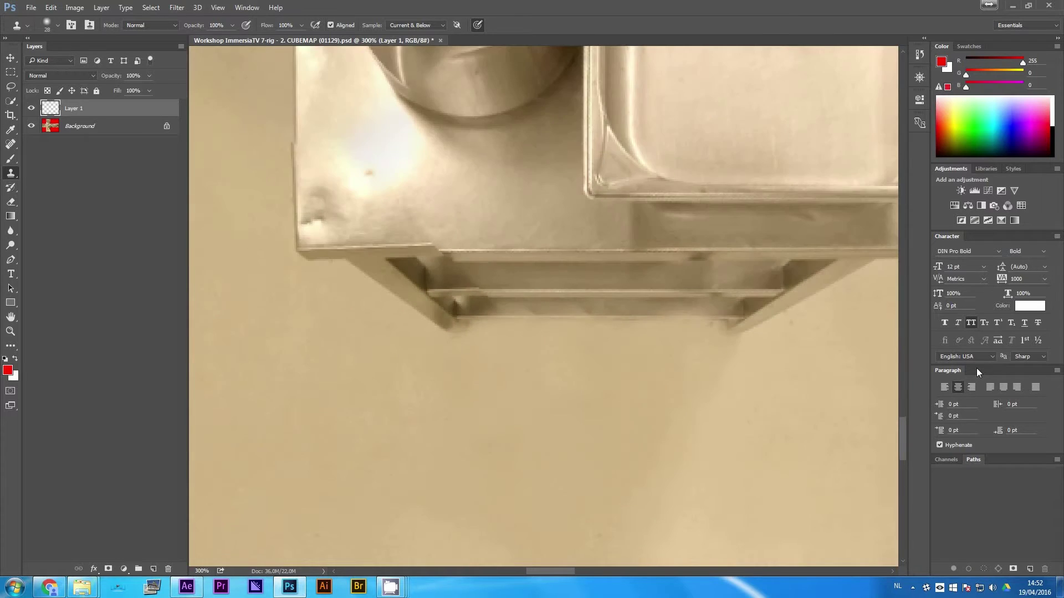
key(ctrl+minus)
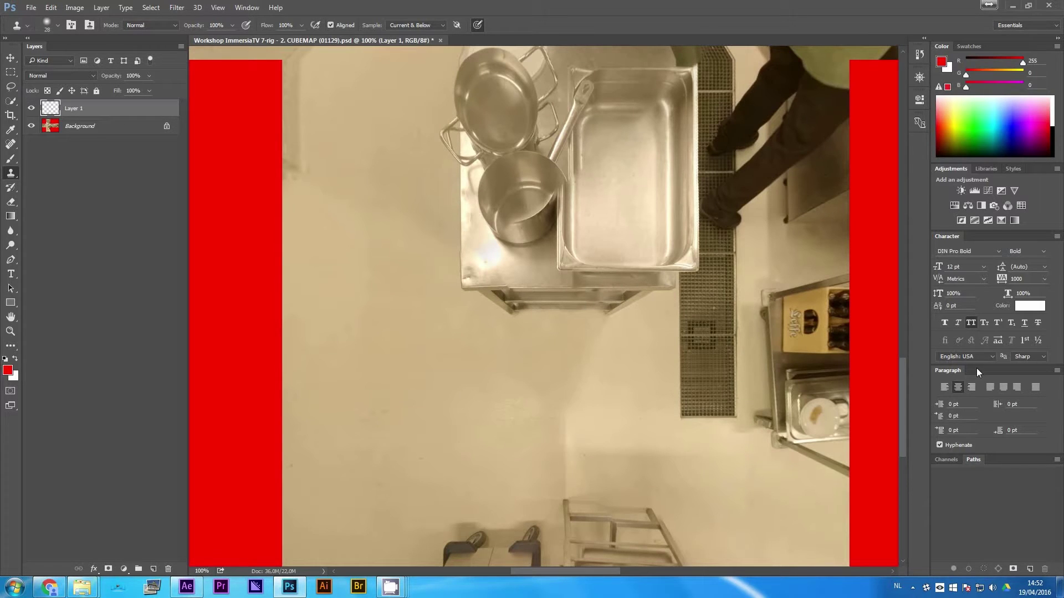
key(ctrl+minus)
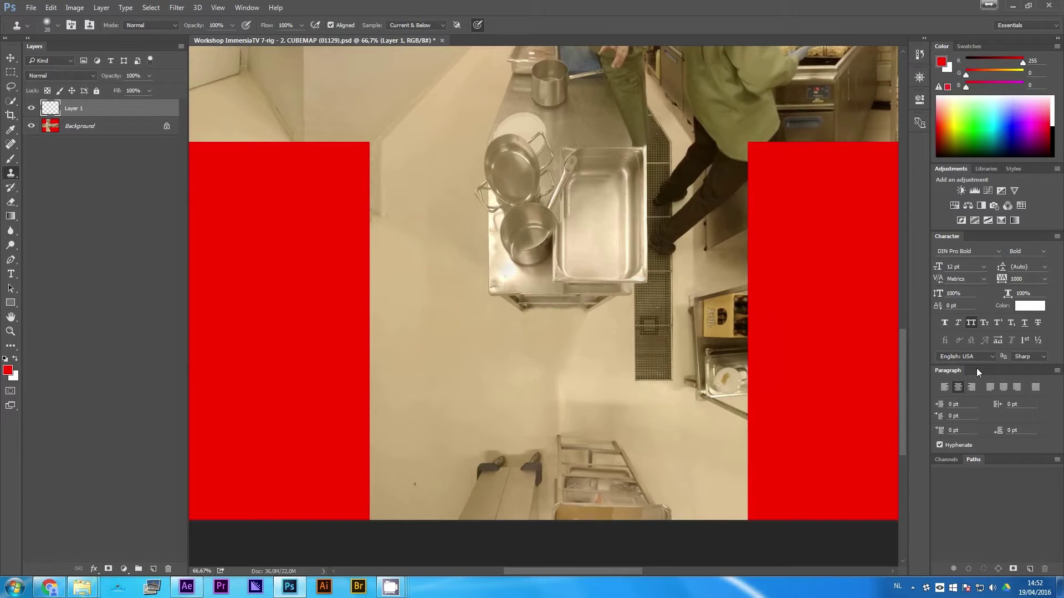
key(ctrl+plus)
key(ctrl+plus)
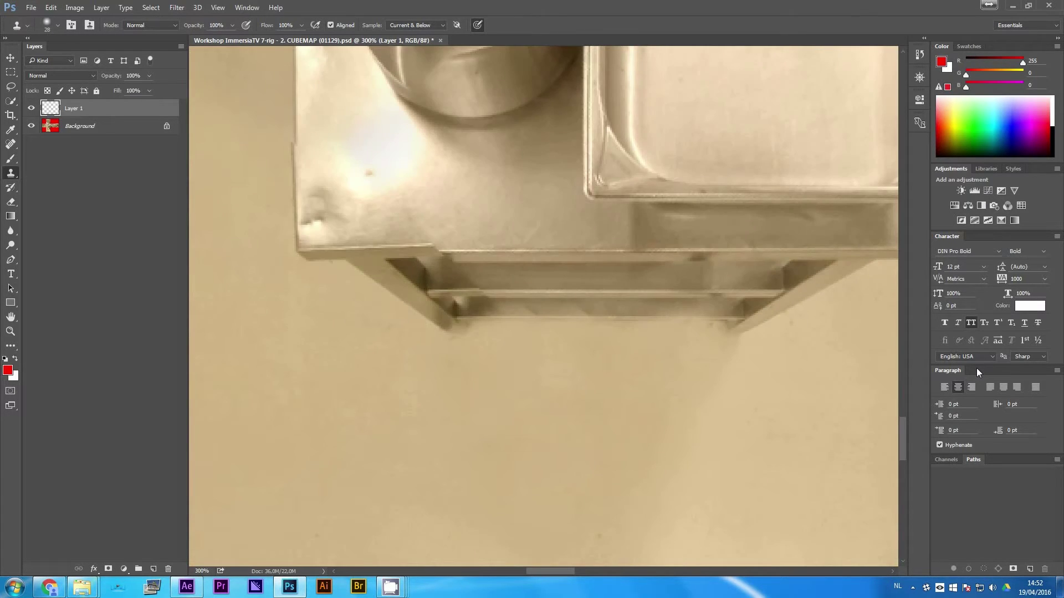
key(ctrl+minus)
Deselect the retouch layer and save the Photoshop document.
click(82, 182)
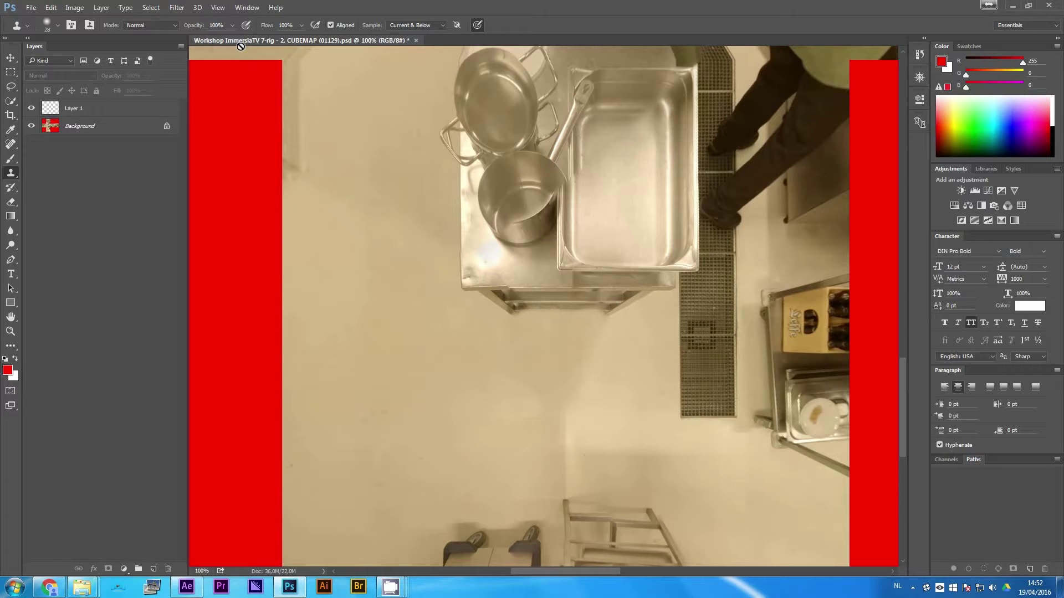
click(31, 8)
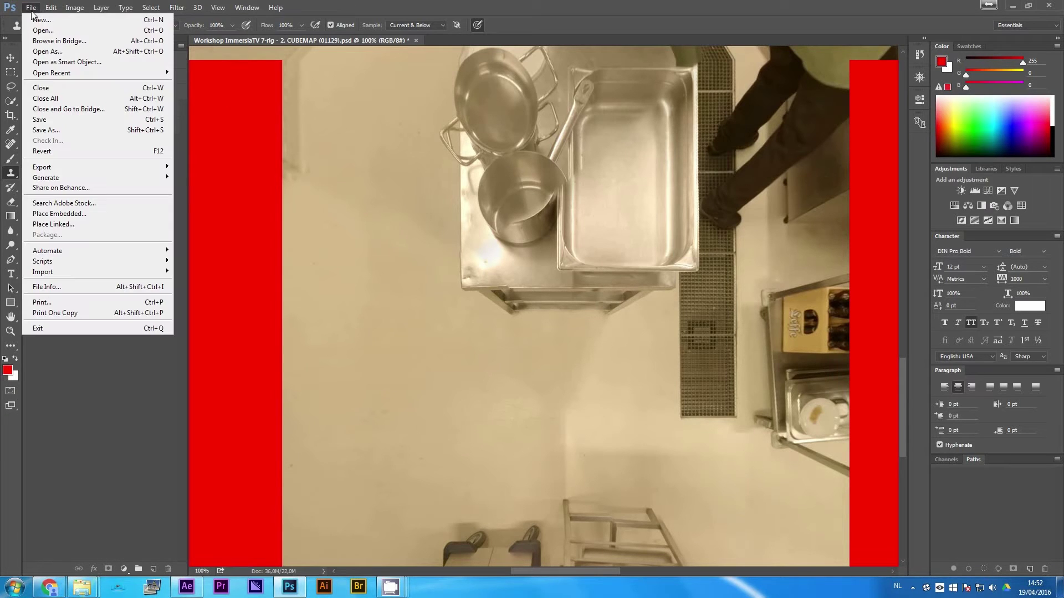
click(54, 120)
Switch to After Effects and import Workshop ImmersiaTV 7-rig - 2. CUBEMAP (01129).psd from ImmersiaTV Tutorials\Tutorial 1 - Cleanup as footage.
click(186, 587)
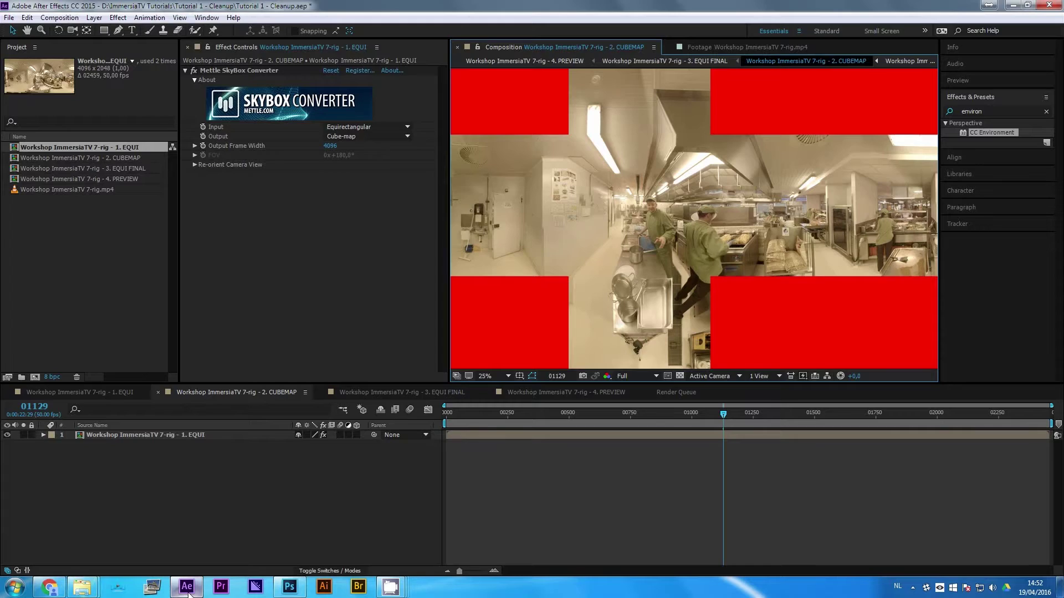
double_click(85, 244)
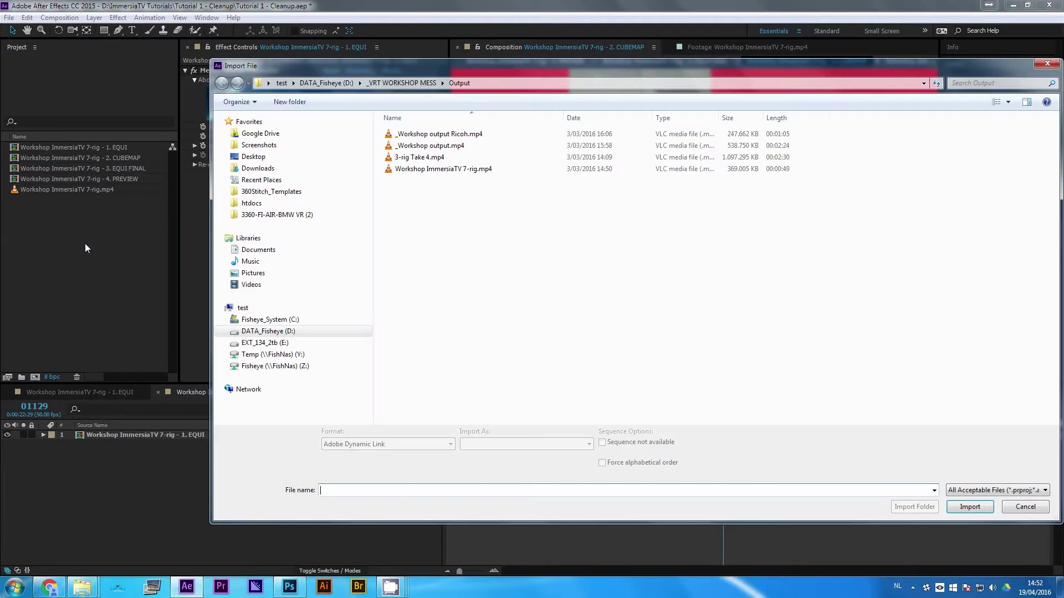
click(326, 83)
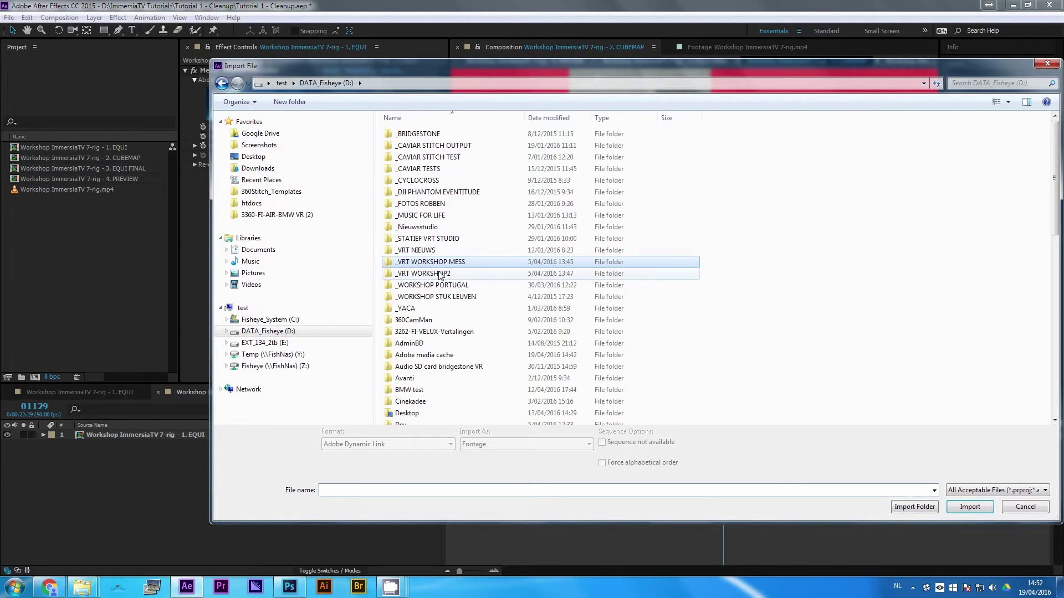
text(im)
key(Return)
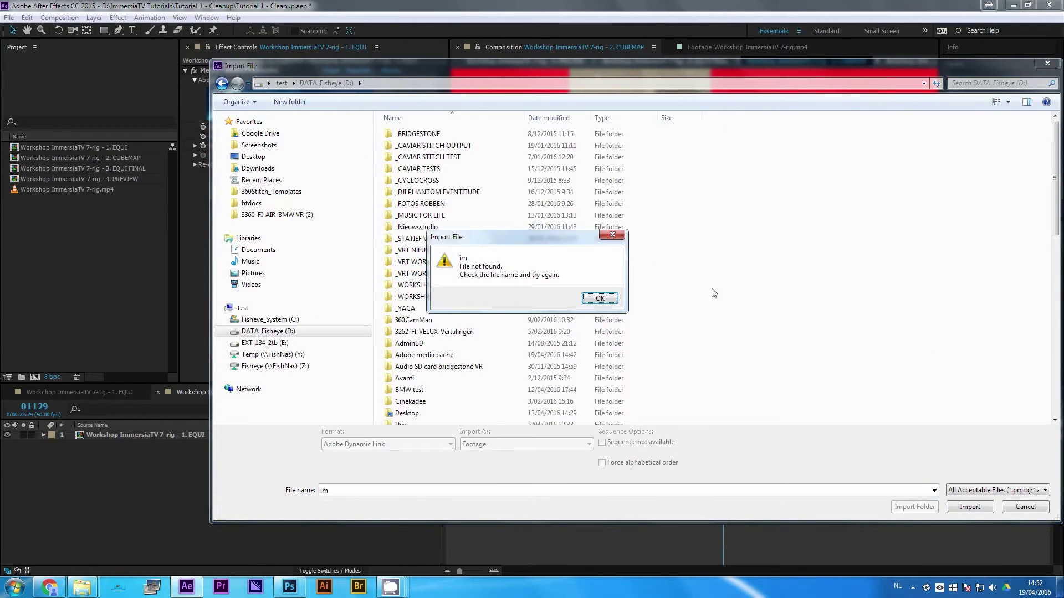
key(Return)
scroll(511, 317, down, 5)
double_click(512, 318)
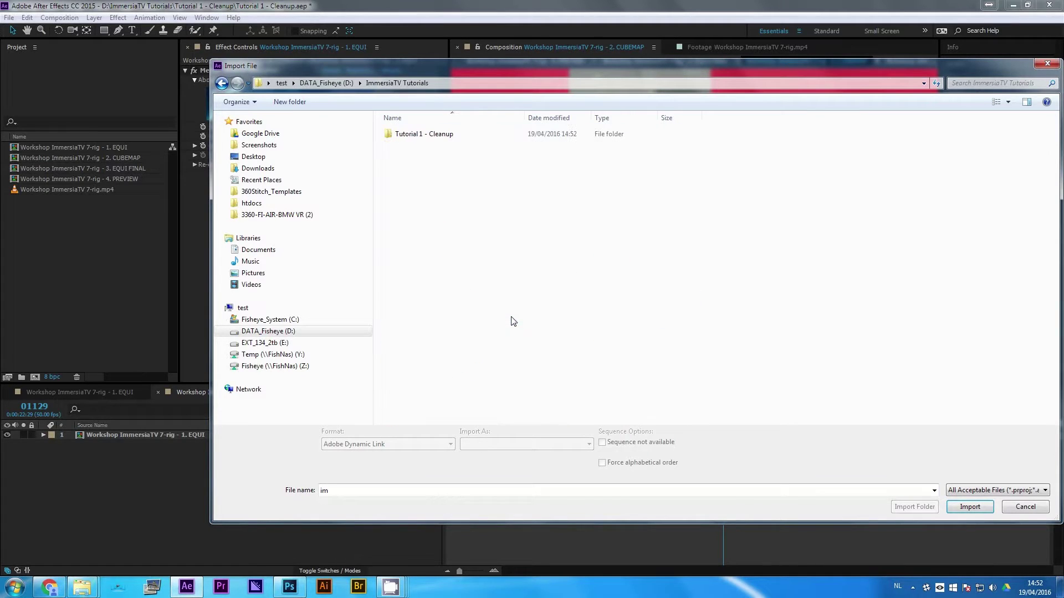
double_click(448, 136)
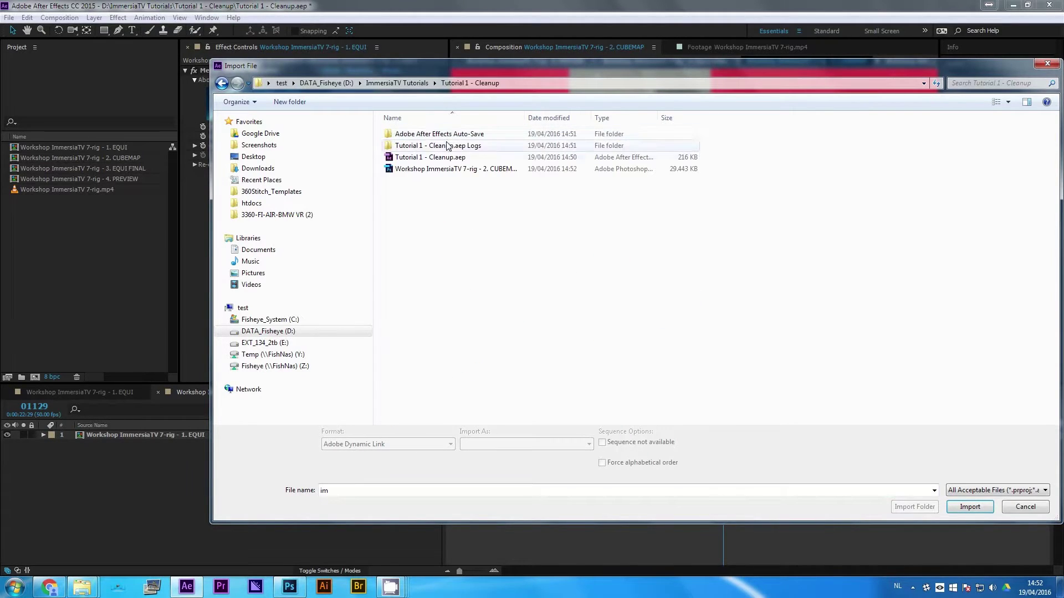
click(443, 171)
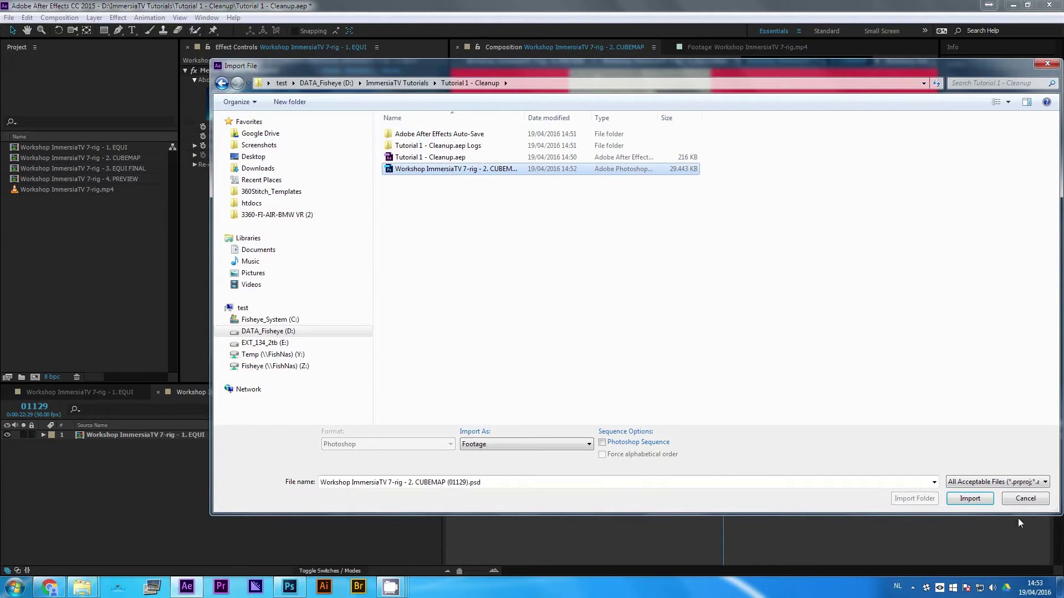
click(968, 506)
click(119, 155)
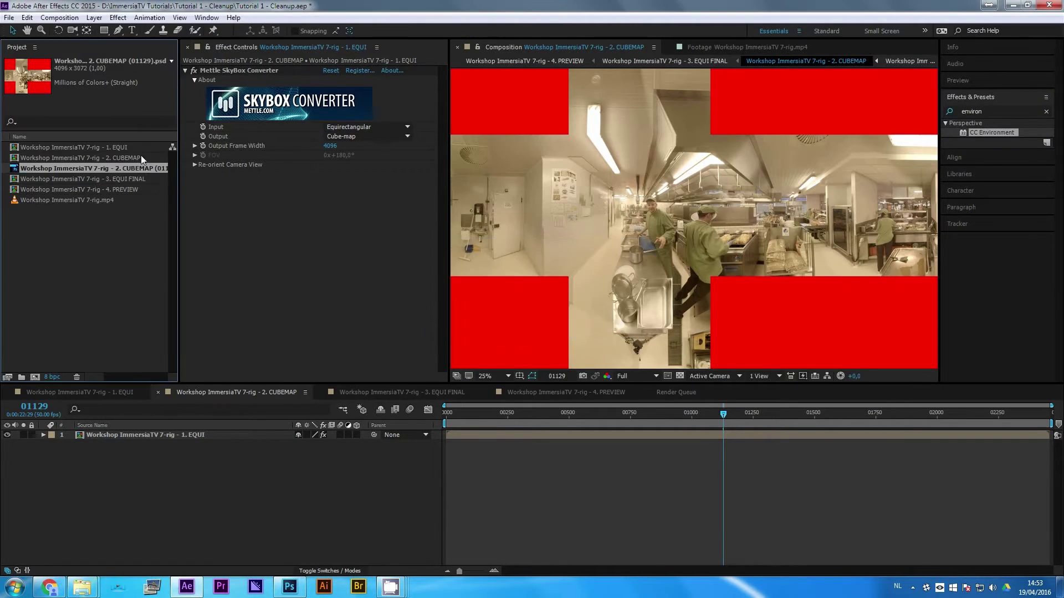
Place the imported PSD as the top layer of the 2. CUBEMAP composition, above the 1. EQUI layer.
drag(32, 166, 175, 431)
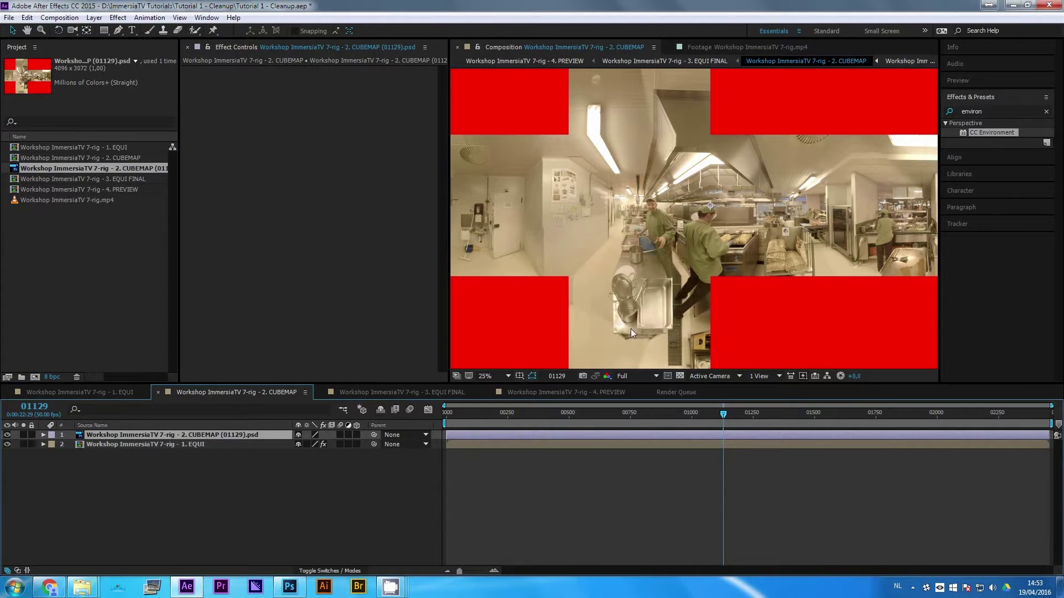
scroll(645, 311, up, 2)
drag(637, 343, 682, 209)
scroll(604, 233, up, 2)
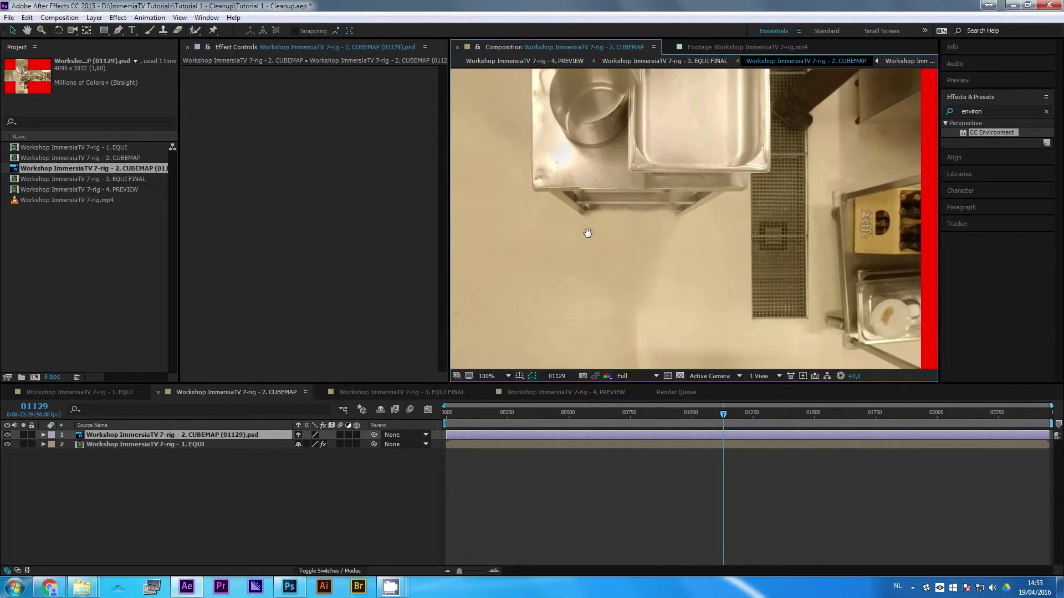
Hide the PSD layer and draw a closed, rounded triangular Pen mask on it around the tripod and the small mark below.
click(8, 435)
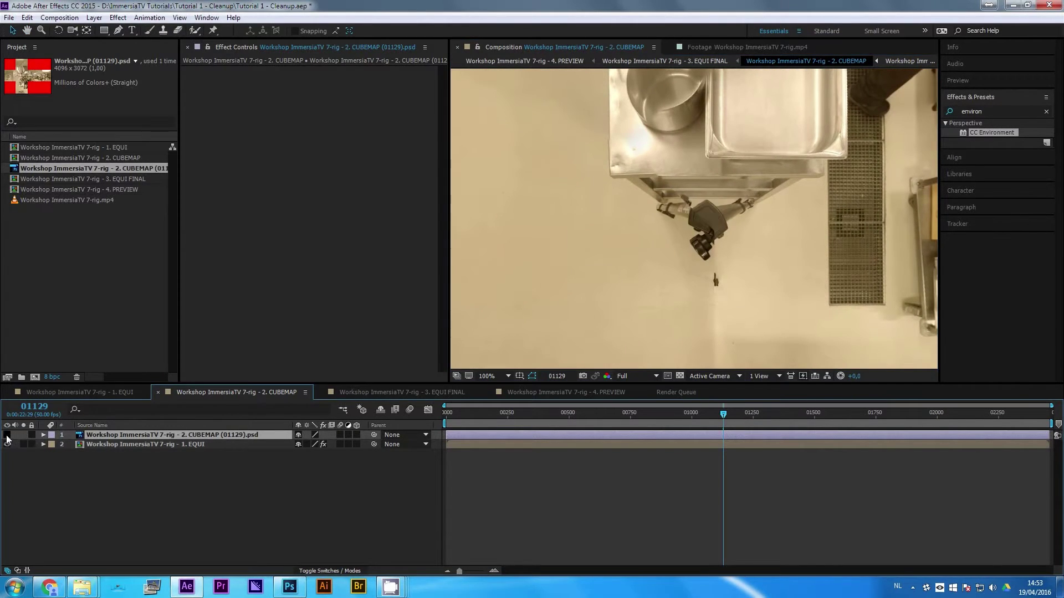
scroll(701, 254, up, 2)
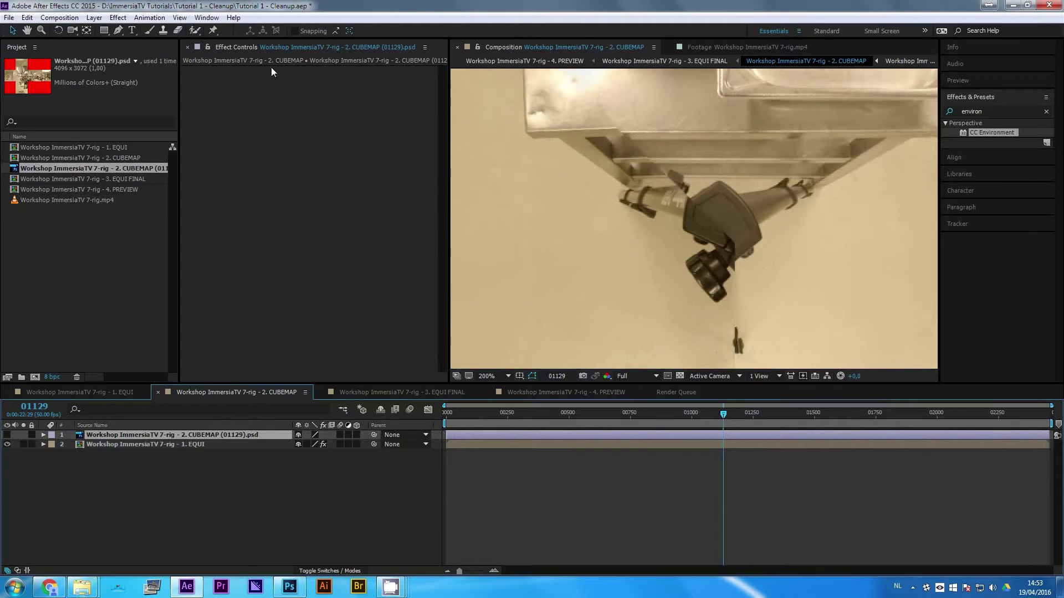
click(118, 30)
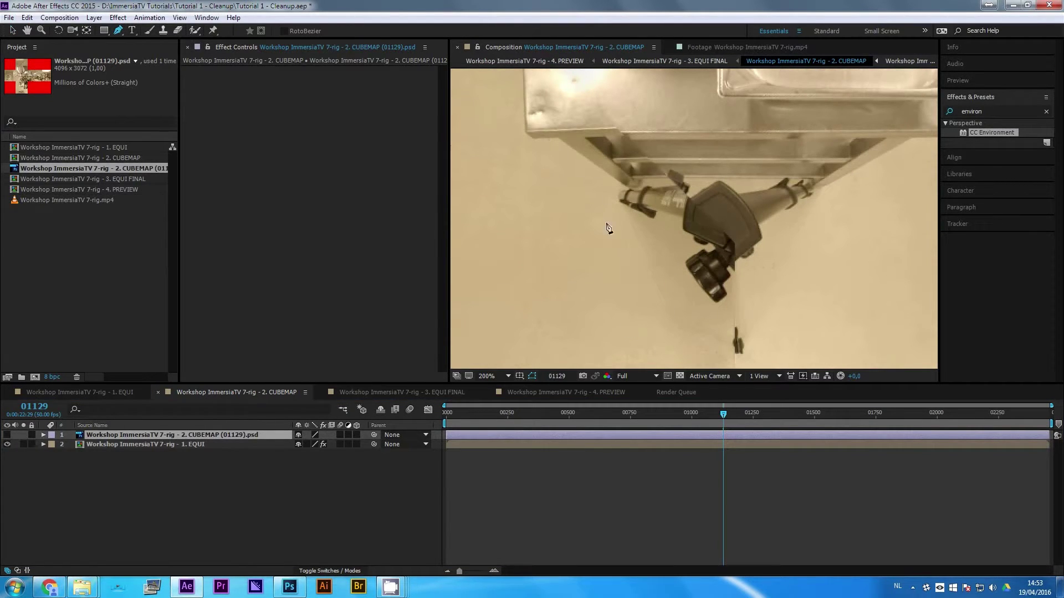
click(602, 204)
click(627, 167)
click(663, 162)
click(734, 162)
click(760, 162)
click(831, 178)
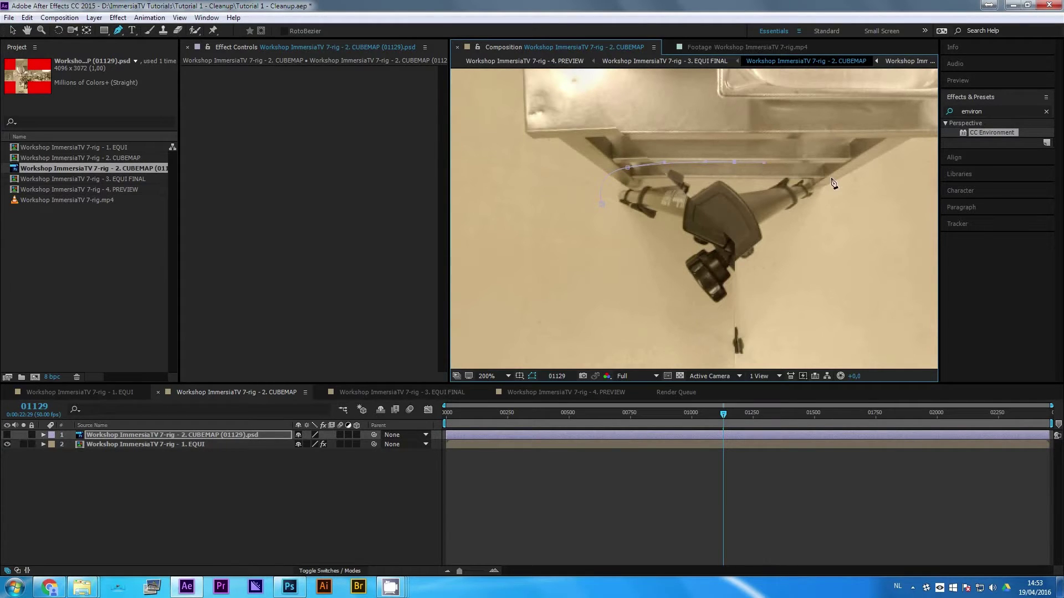
click(778, 292)
drag(761, 335, 809, 261)
key(space)
drag(734, 304, 701, 308)
click(597, 126)
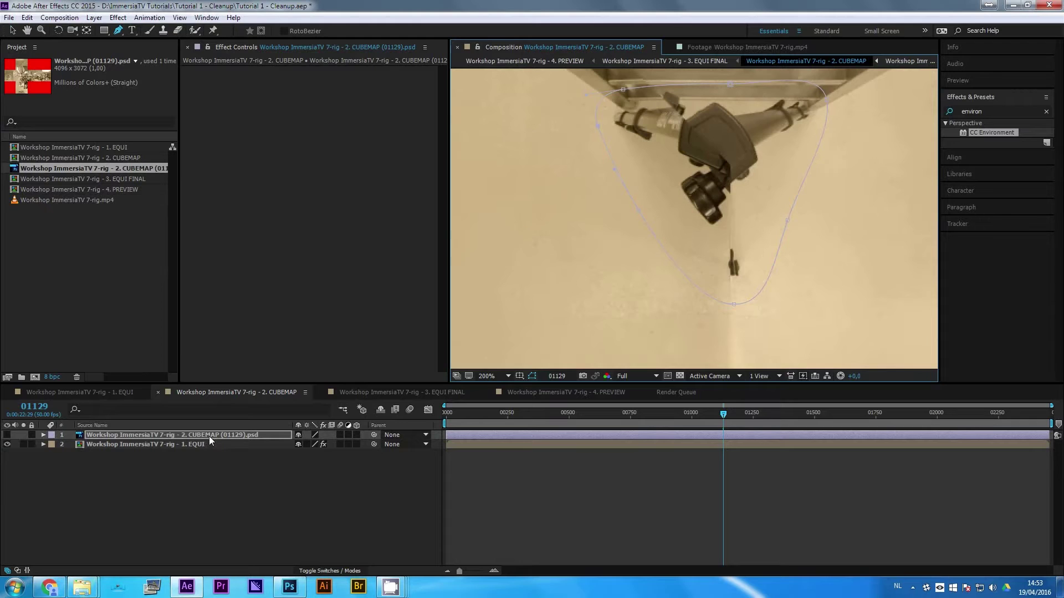
Show the PSD layer again and set the Mask Feather of Mask 1 to 20 pixels.
click(8, 435)
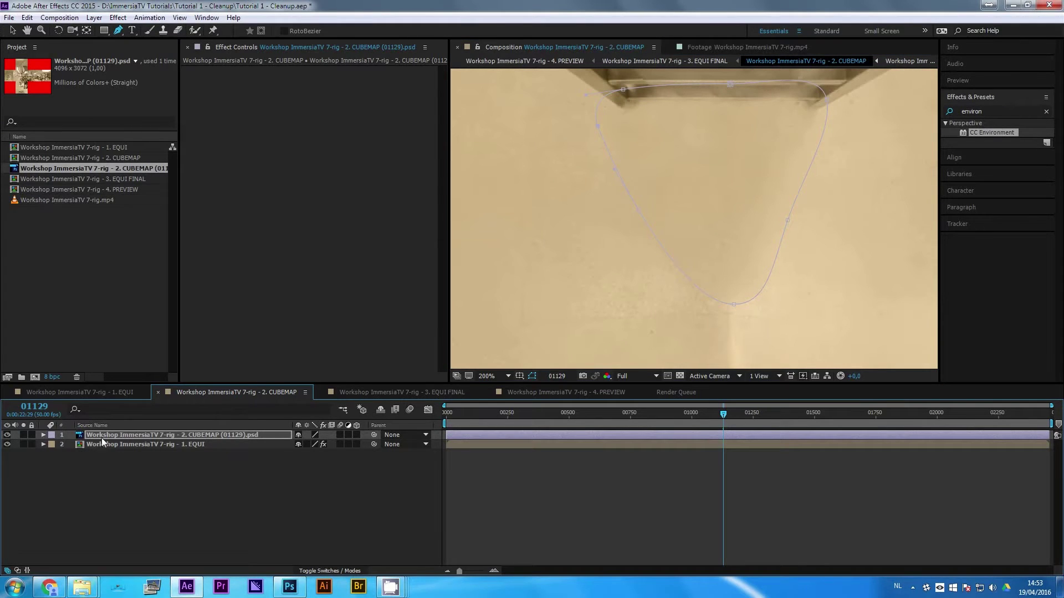
click(116, 436)
click(43, 435)
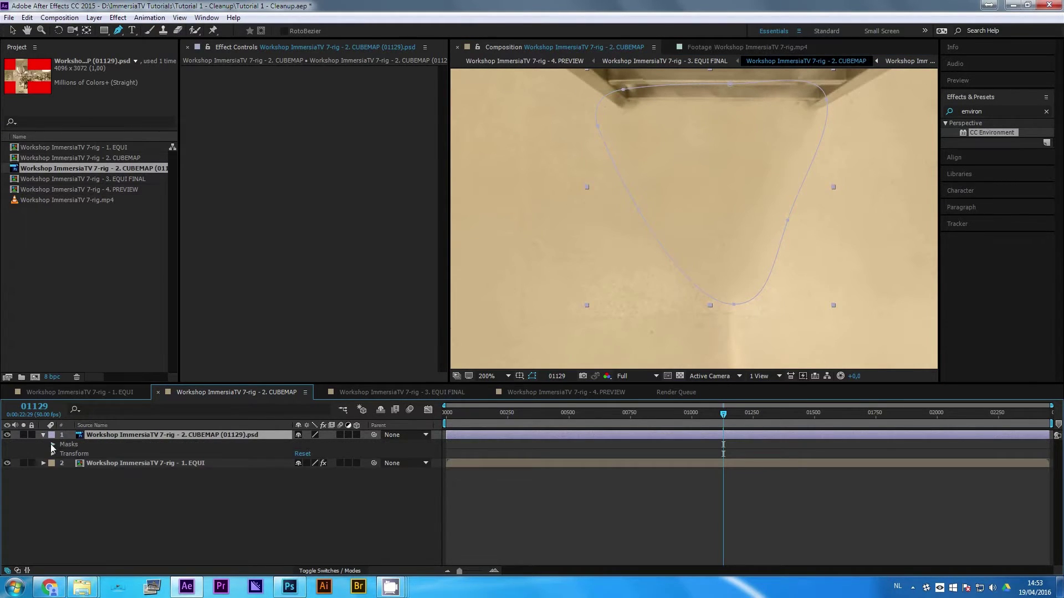
click(52, 445)
click(62, 454)
click(103, 472)
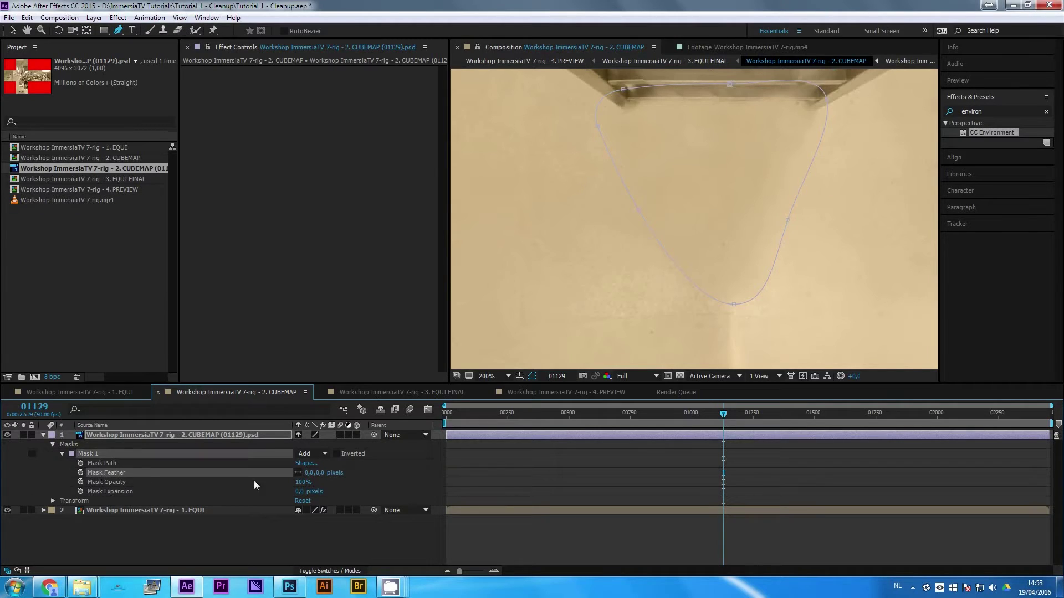
click(308, 473)
text(20)
key(Return)
Hide the 1. EQUI layer beneath the masked patch in the cubemap composition and open the 3. EQUI FINAL composition.
key(v)
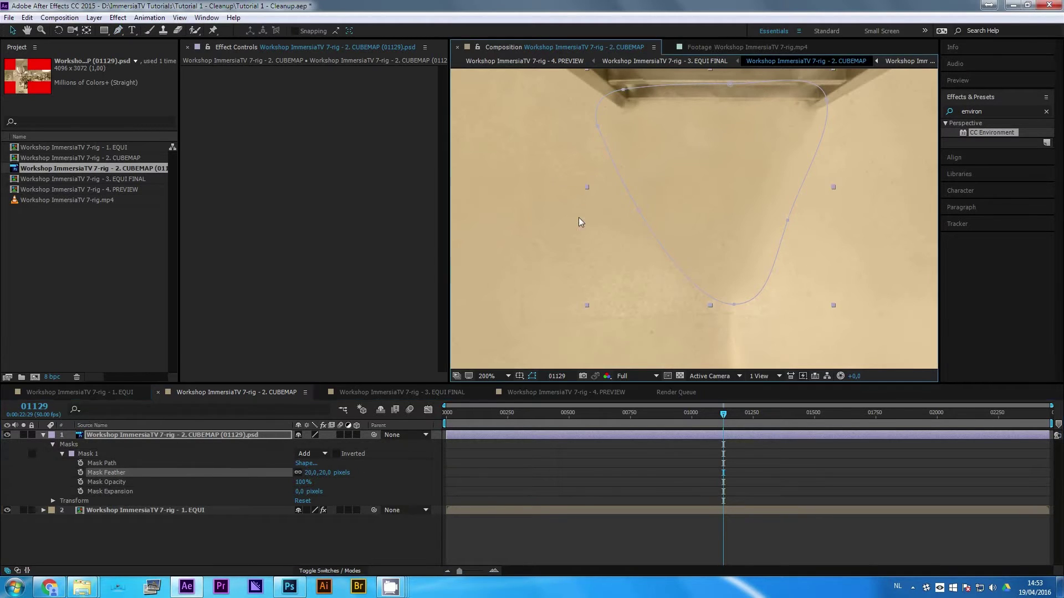
click(540, 296)
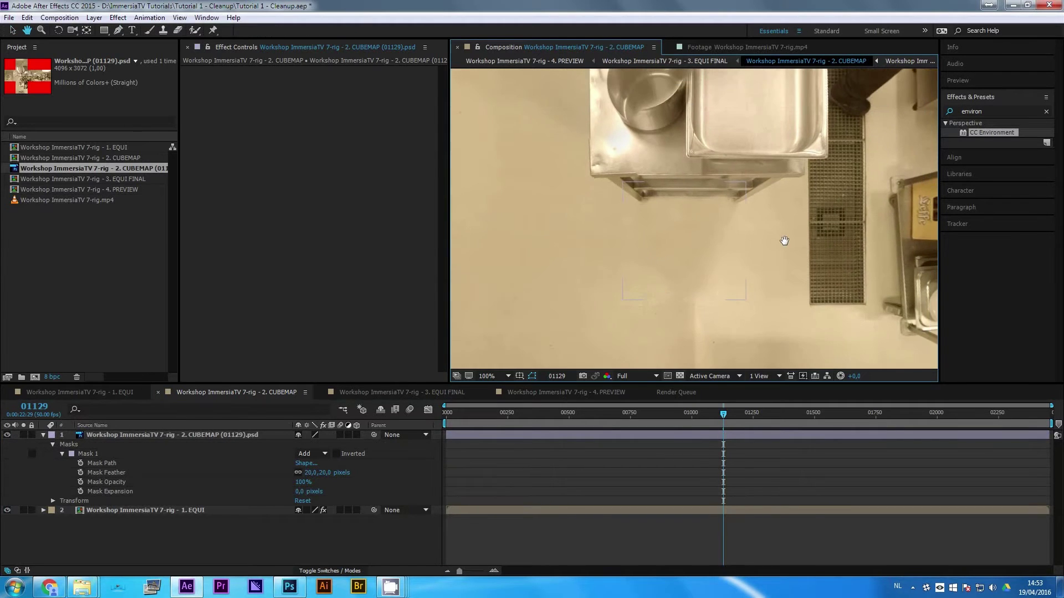
scroll(699, 200, down, 1)
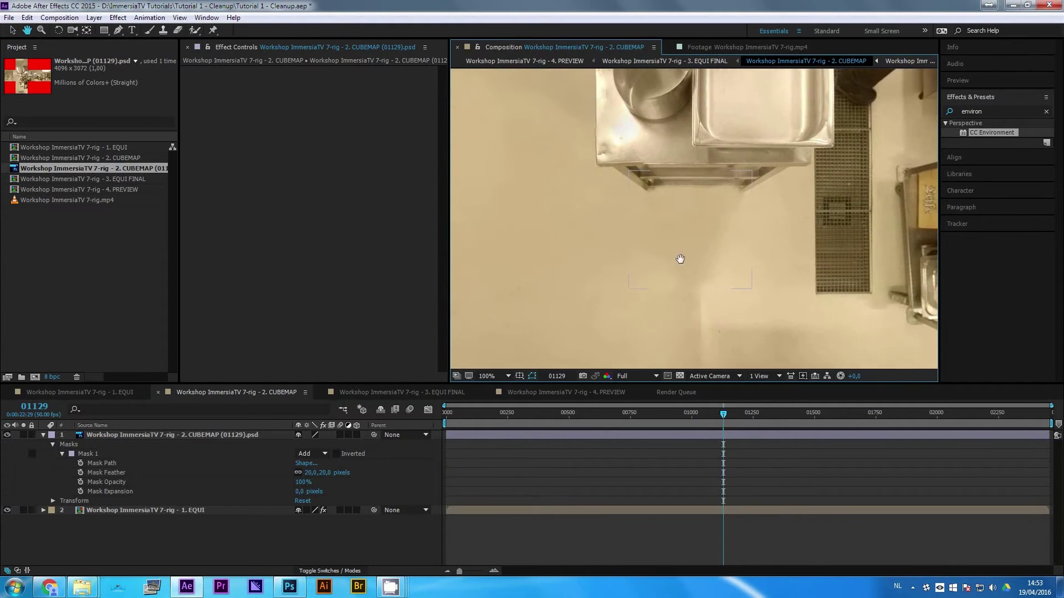
click(8, 510)
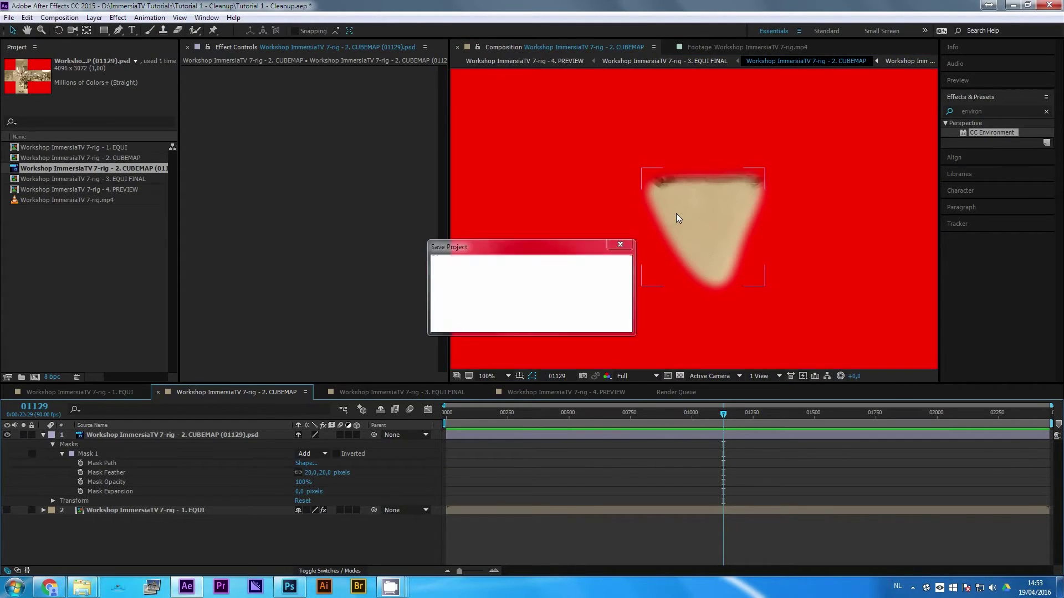
click(422, 391)
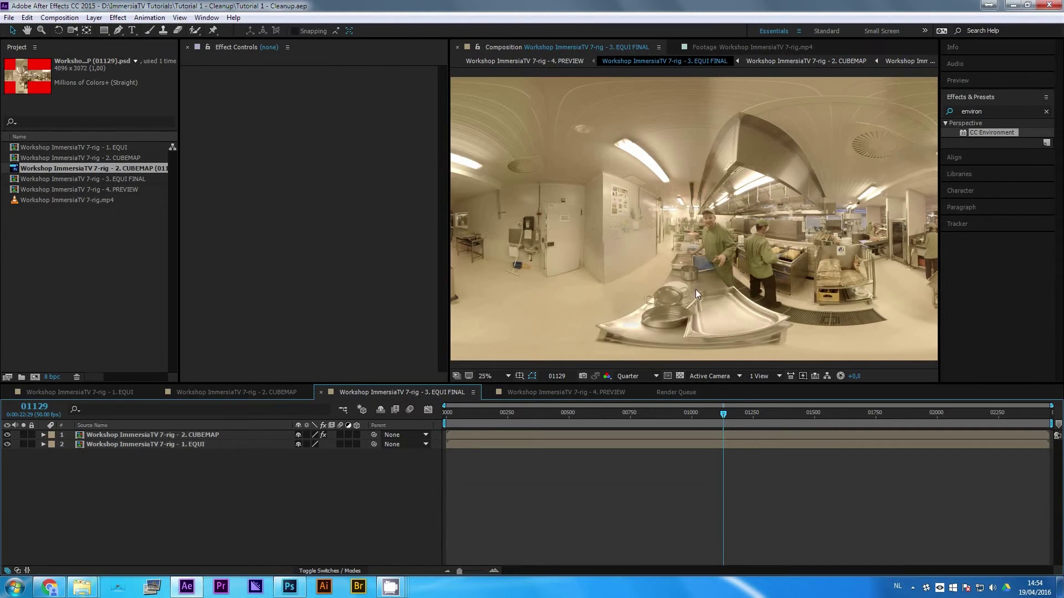
Check the patch in 3. EQUI FINAL by toggling the 2. CUBEMAP and 1. EQUI layers, leave both visible, and save the project.
click(111, 435)
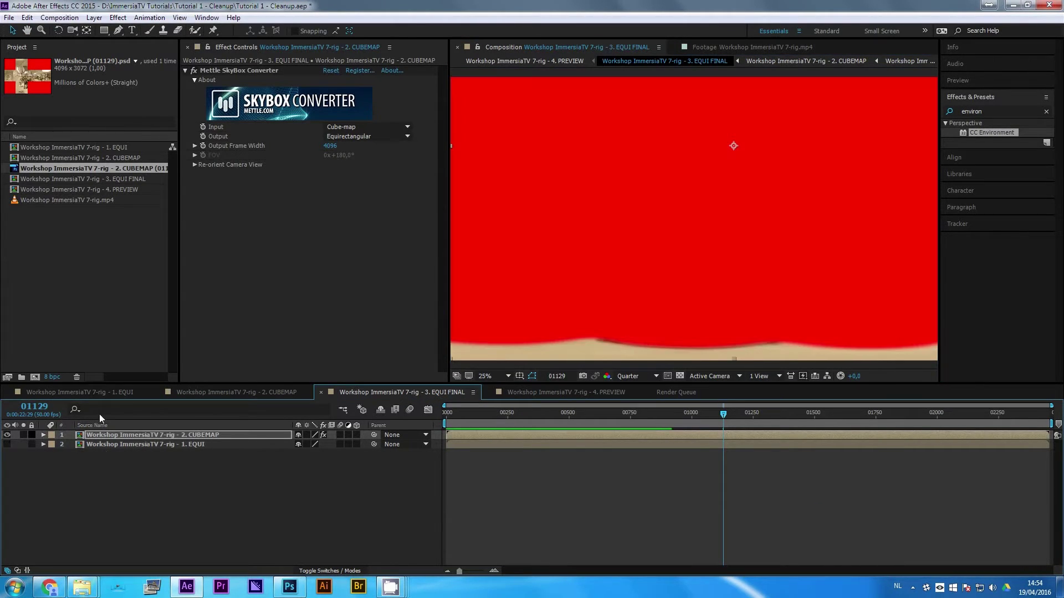
key(comma)
click(8, 435)
click(8, 435)
click(7, 445)
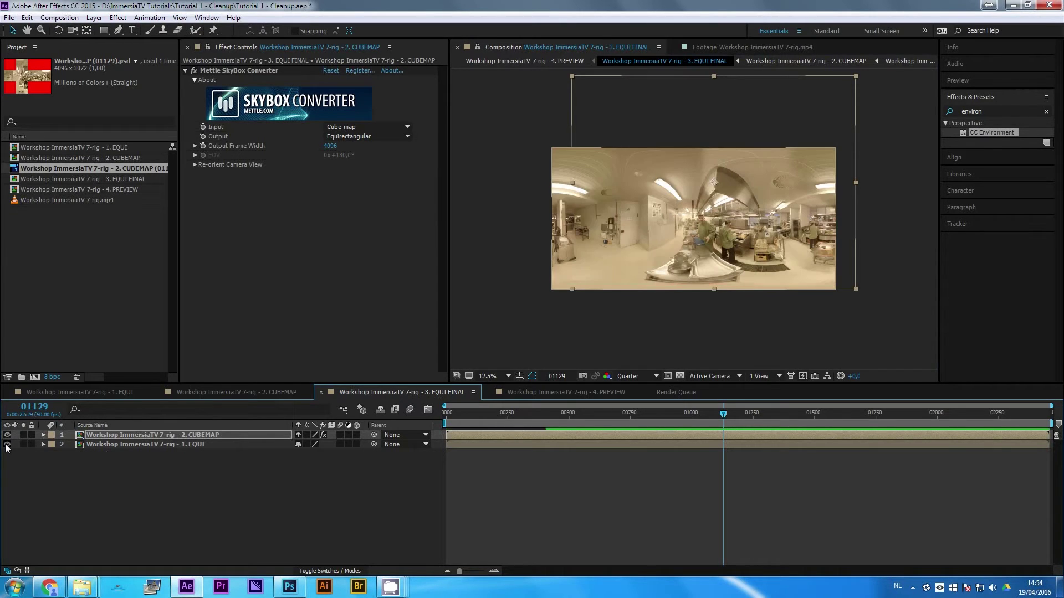
click(359, 492)
key(ctrl+s)
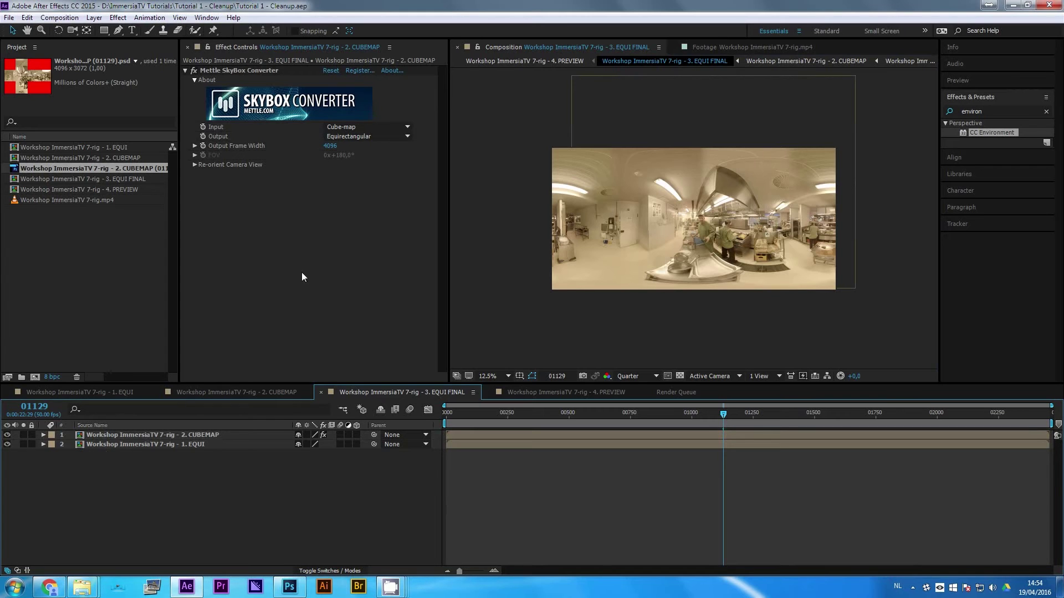
Add the 3. EQUI FINAL composition to the Render Queue and set its output module to JPEG Sequence.
click(9, 18)
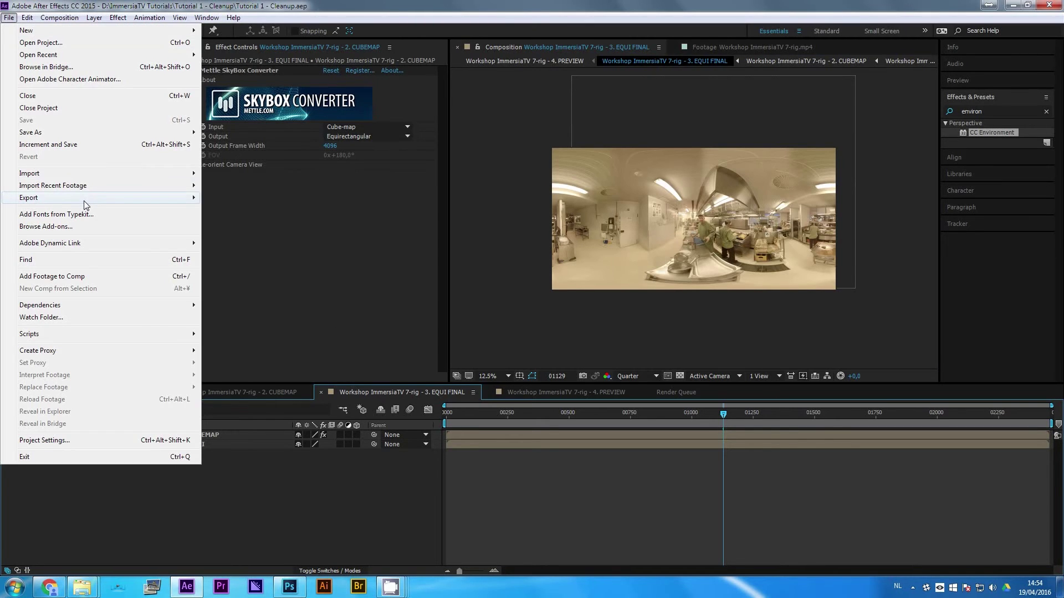
mouse_move(85, 199)
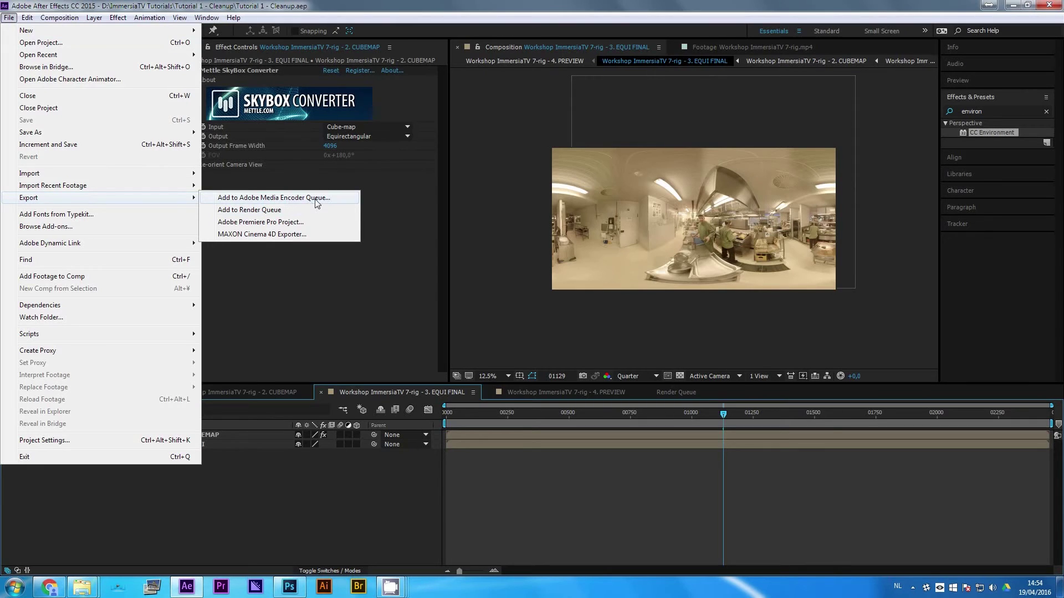
click(319, 209)
click(76, 493)
click(121, 386)
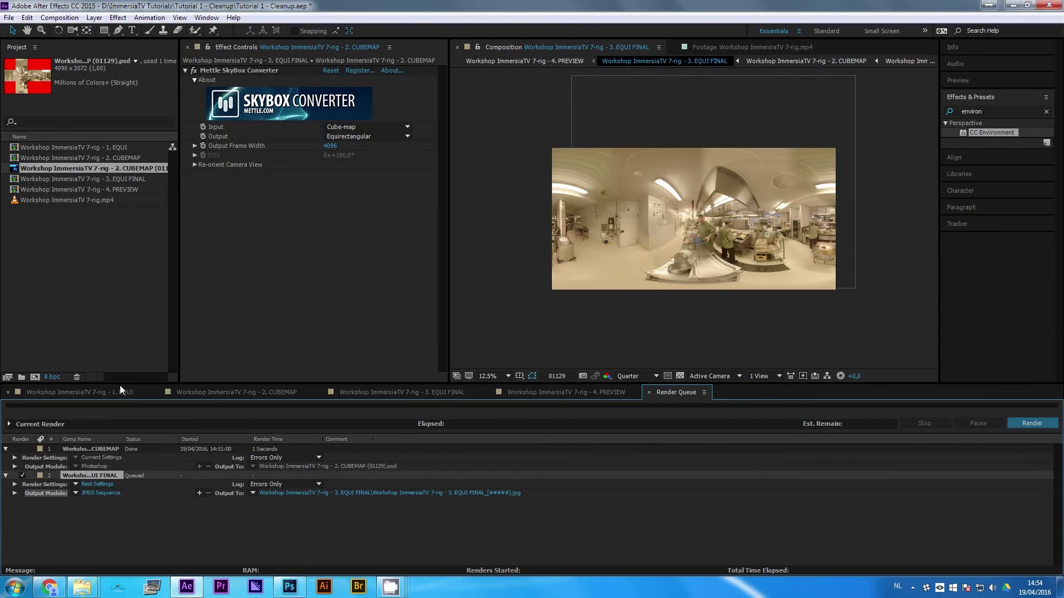
Open the output destination of the 3. EQUI FINAL render and browse to Tutorial 1 - Cleanup inside ImmersiaTV Tutorials on drive D.
click(374, 495)
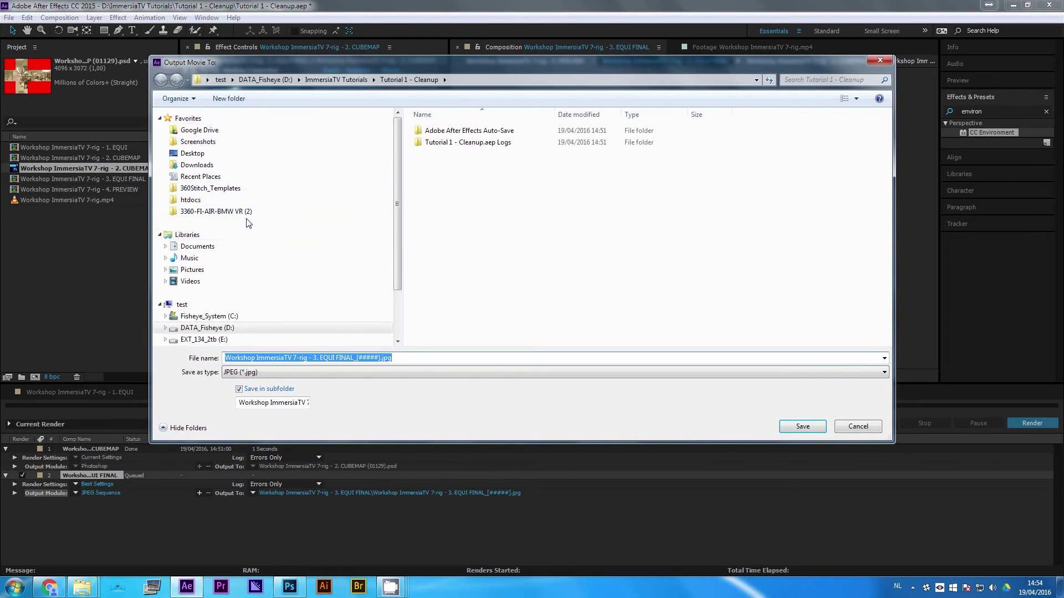
click(260, 328)
scroll(503, 200, down, 2)
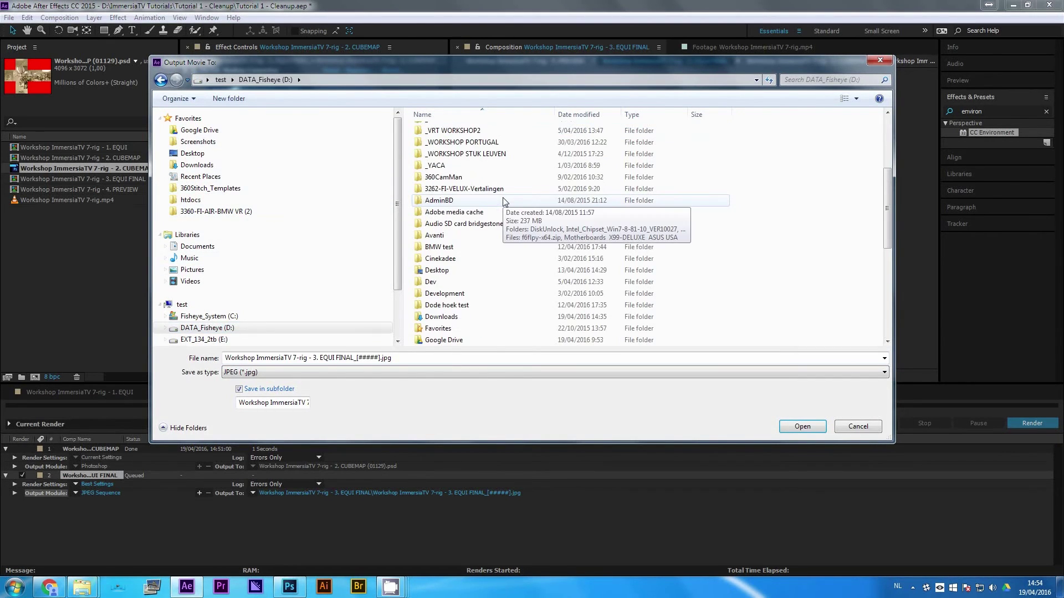
click(496, 239)
scroll(495, 236, down, 3)
double_click(495, 235)
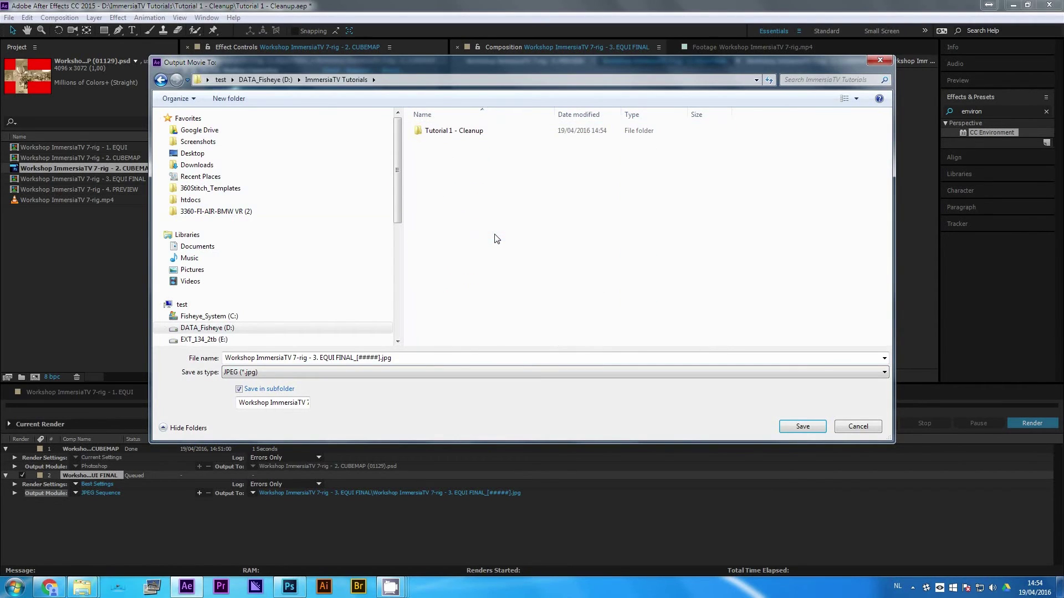
double_click(463, 133)
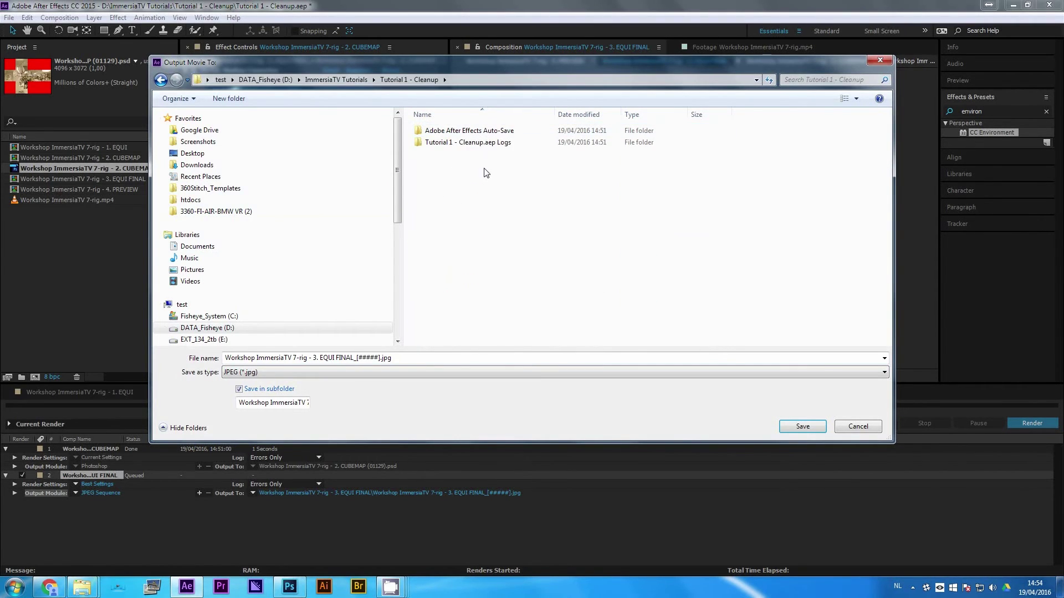
Create a folder named Render Tutorial 1 inside the Tutorial 1 - Cleanup folder.
key(ctrl+shift+n)
text(Re)
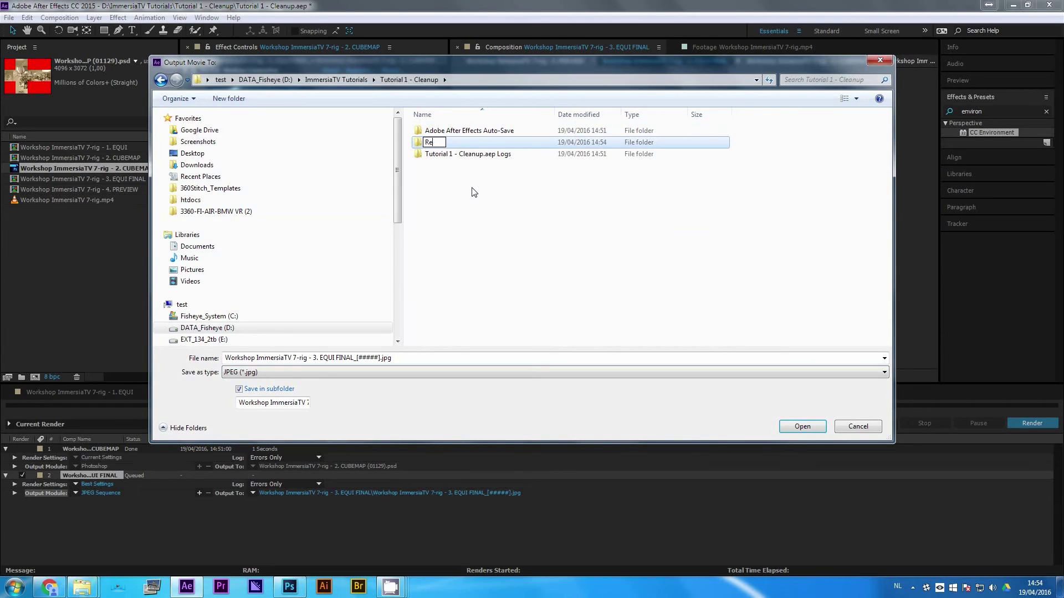
text(nder Tutorial 1)
key(Return)
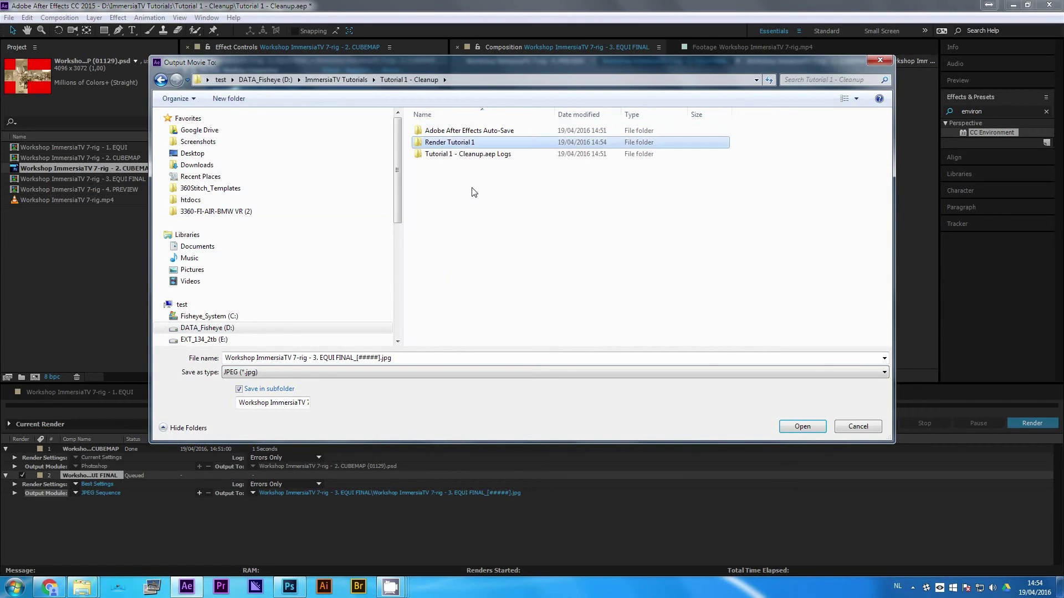
Set the Render Tutorial 1 folder as the JPEG sequence's output location and start rendering 3. EQUI FINAL.
key(Return)
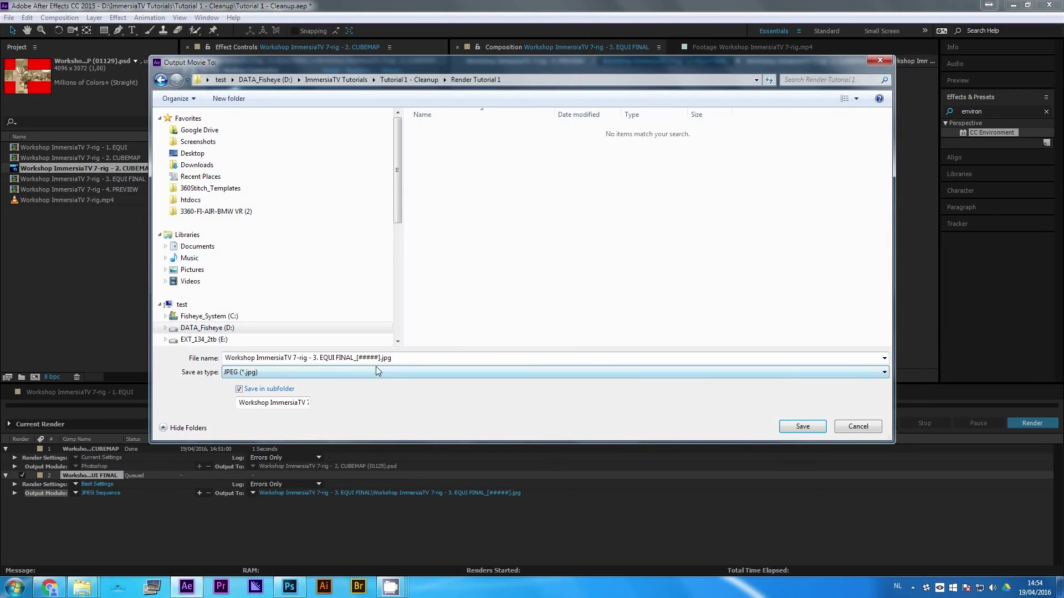
click(803, 426)
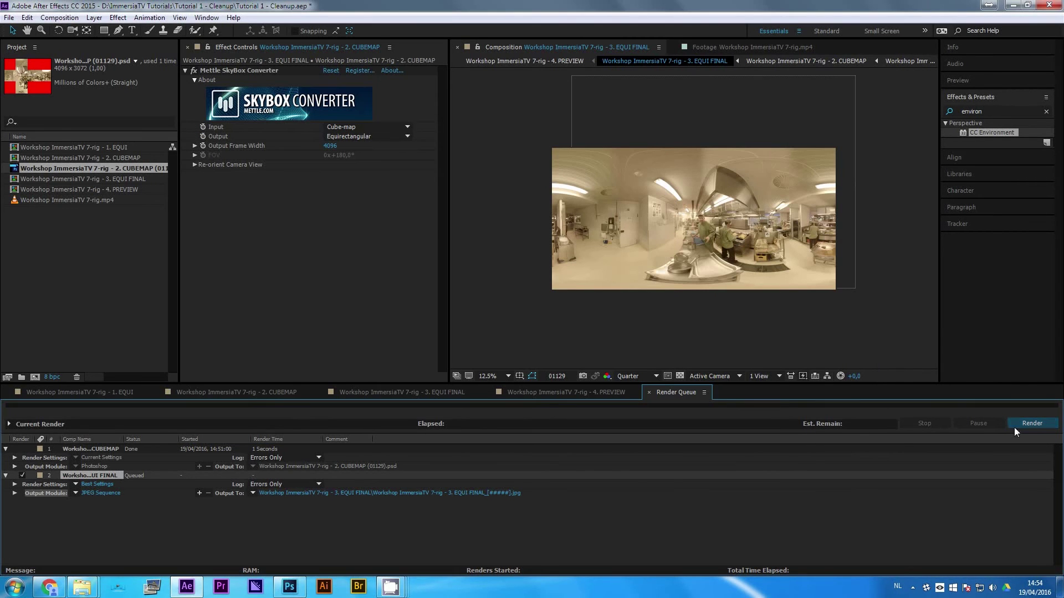
click(1032, 424)
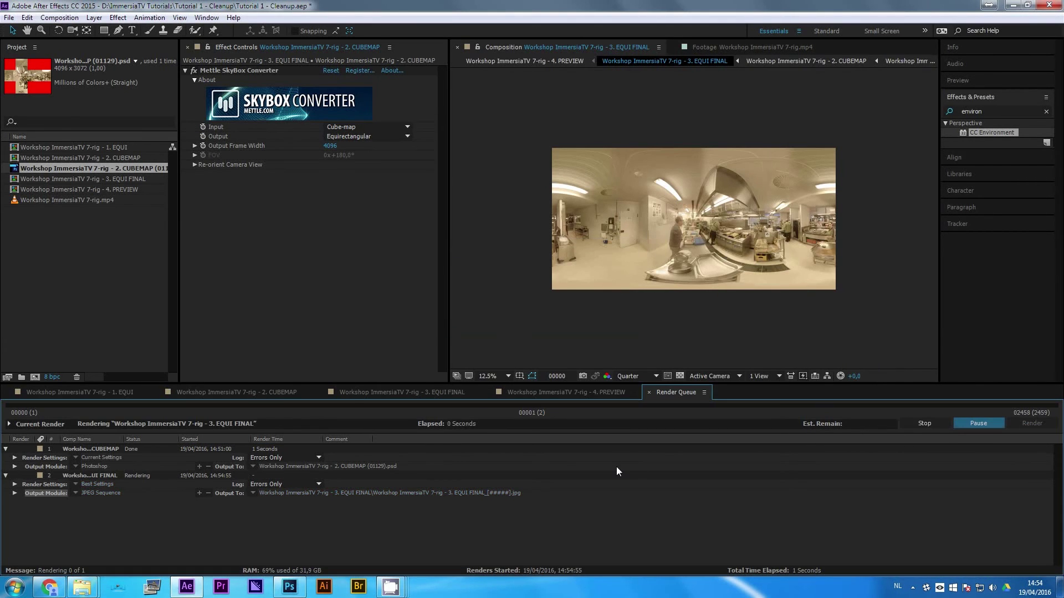